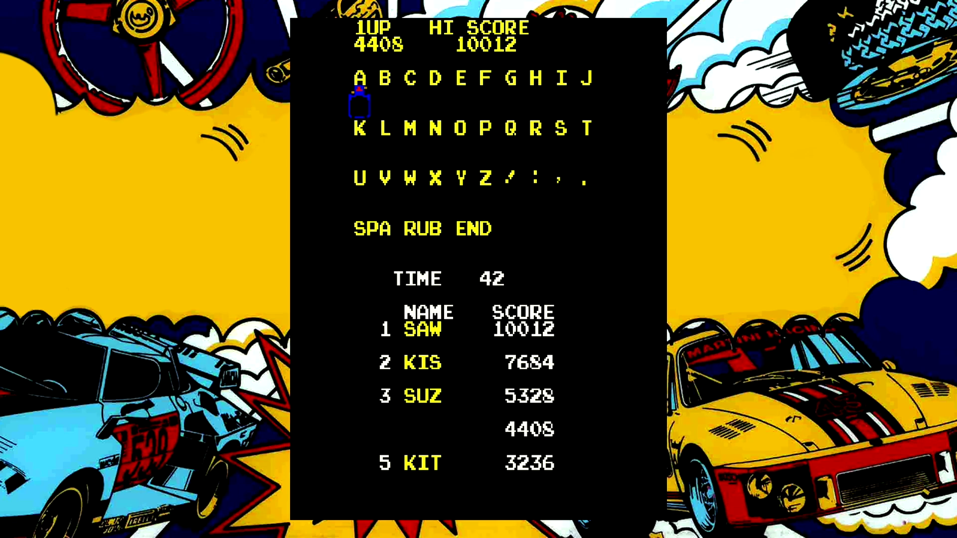
Choose to save the current game's high score and proceed to the initials entry.
{"action": "key", "text": "Escape"}
{"action": "key", "text": "Down"}
{"action": "key", "text": "Down"}
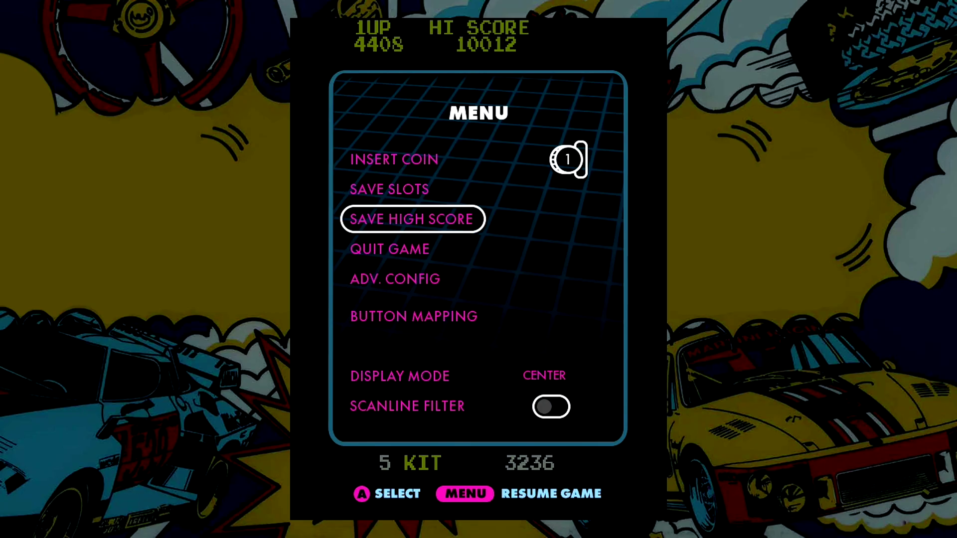
{"action": "key", "text": "Return"}
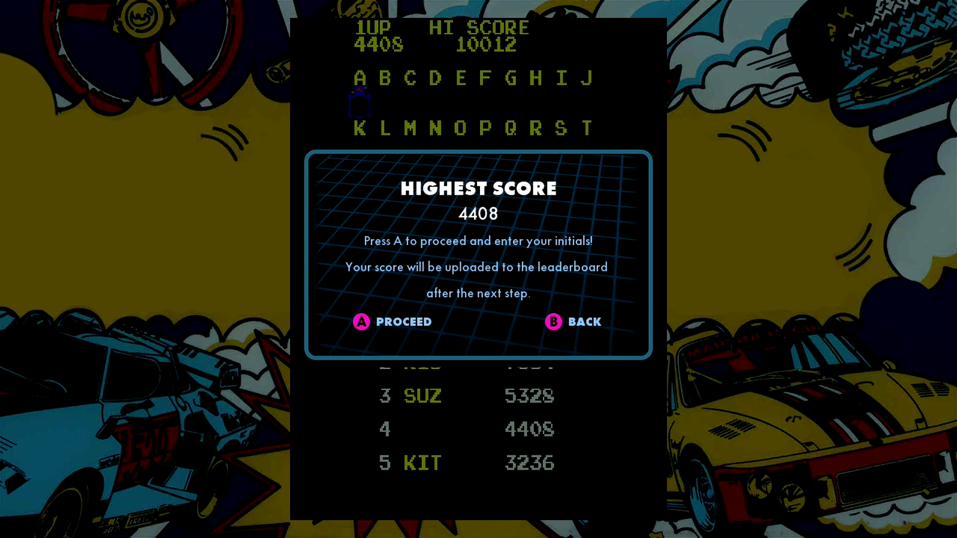
{"action": "key", "text": "Return"}
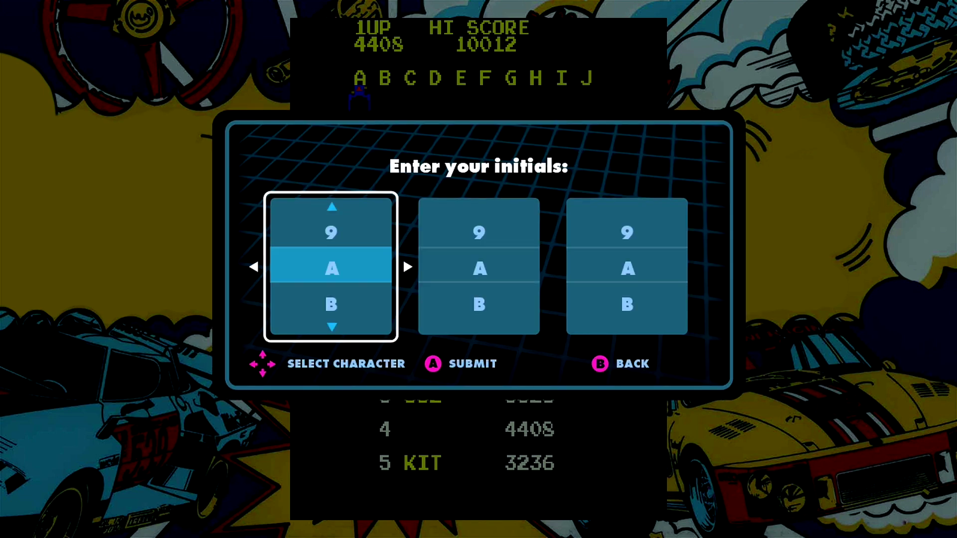
Submit the initials STE for the high score and confirm saving and quitting the game.
{"action": "key", "text": "Down"}
{"action": "key", "text": "Down"}
{"action": "key", "text": "Down"}
{"action": "key", "text": "Down"}
{"action": "key", "text": "Down"}
{"action": "key", "text": "Down"}
{"action": "key", "text": "Down"}
{"action": "key", "text": "Down"}
{"action": "key", "text": "Down"}
{"action": "key", "text": "Down"}
{"action": "key", "text": "Down"}
{"action": "key", "text": "Down"}
{"action": "key", "text": "Down"}
{"action": "key", "text": "Down"}
{"action": "key", "text": "Down"}
{"action": "key", "text": "Down"}
{"action": "key", "text": "Down"}
{"action": "key", "text": "Down"}
{"action": "key", "text": "Right"}
{"action": "key", "text": "Down"}
{"action": "key", "text": "Down"}
{"action": "key", "text": "Down"}
{"action": "key", "text": "Down"}
{"action": "key", "text": "Down"}
{"action": "key", "text": "Down"}
{"action": "key", "text": "Down"}
{"action": "key", "text": "Down"}
{"action": "key", "text": "Down"}
{"action": "key", "text": "Down"}
{"action": "key", "text": "Down"}
{"action": "key", "text": "Down"}
{"action": "key", "text": "Down"}
{"action": "key", "text": "Down"}
{"action": "key", "text": "Down"}
{"action": "key", "text": "Down"}
{"action": "key", "text": "Down"}
{"action": "key", "text": "Down"}
{"action": "key", "text": "Down"}
{"action": "key", "text": "Right"}
{"action": "key", "text": "Down"}
{"action": "key", "text": "Down"}
{"action": "key", "text": "Down"}
{"action": "key", "text": "Down"}
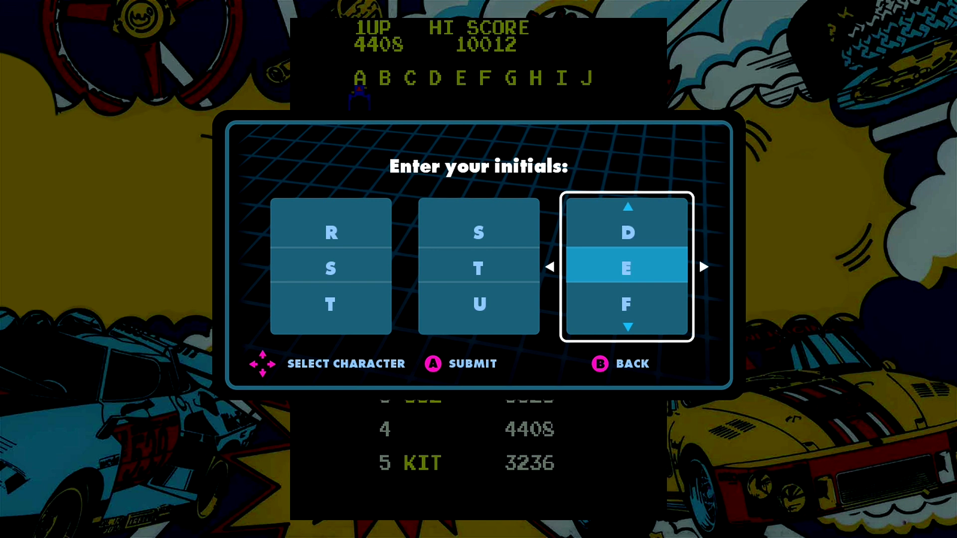
{"action": "key", "text": "Return"}
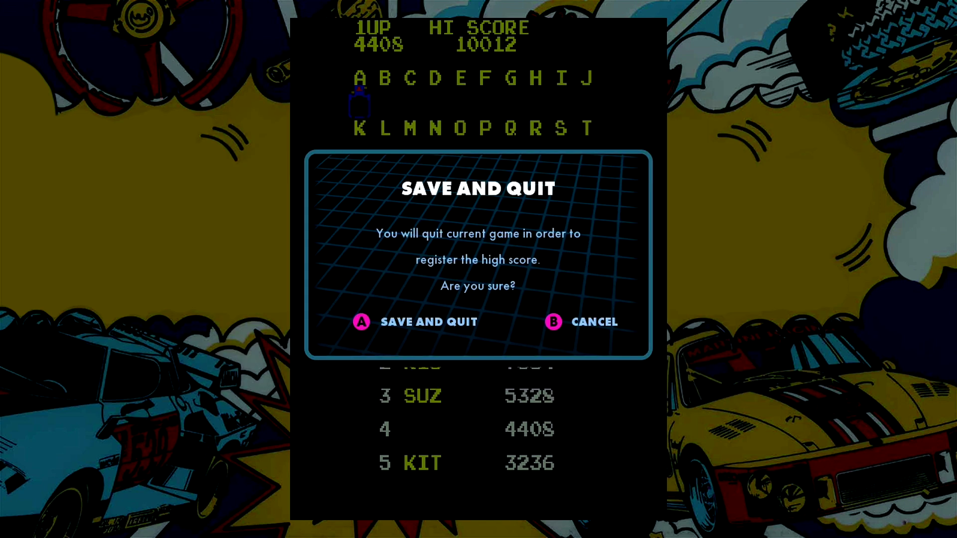
{"action": "key", "text": "Return"}
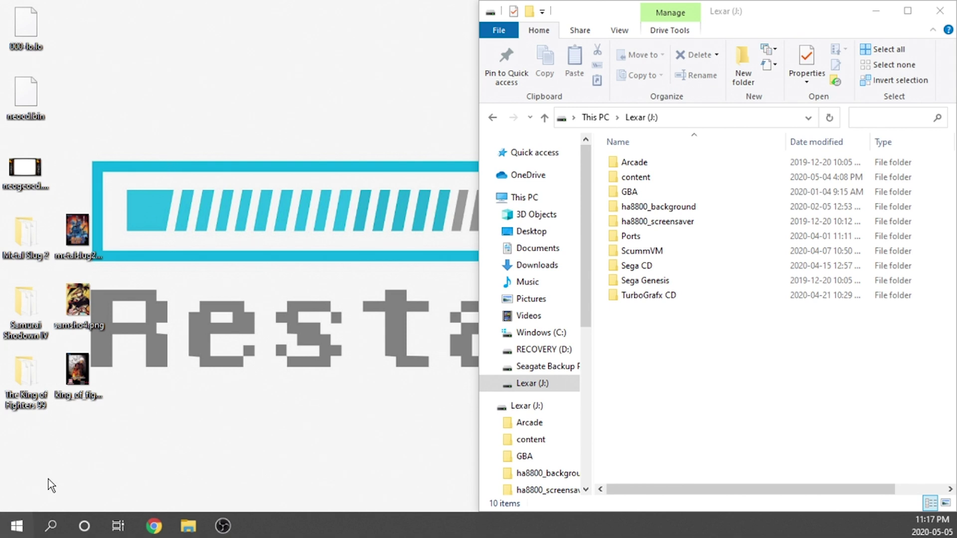
{"action": "left_click_drag", "start_coordinate": [38, 467], "coordinate": [10, 206]}
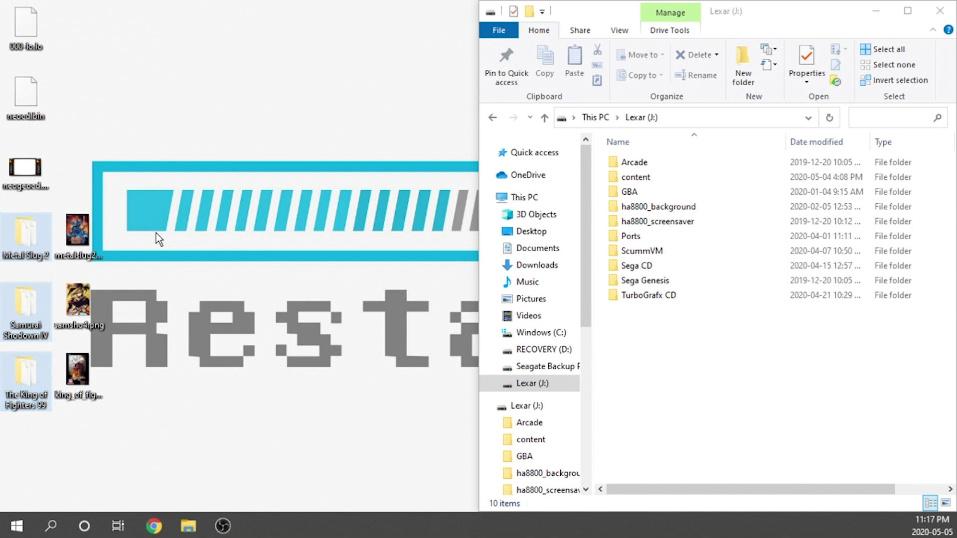
{"action": "left_click", "coordinate": [102, 235]}
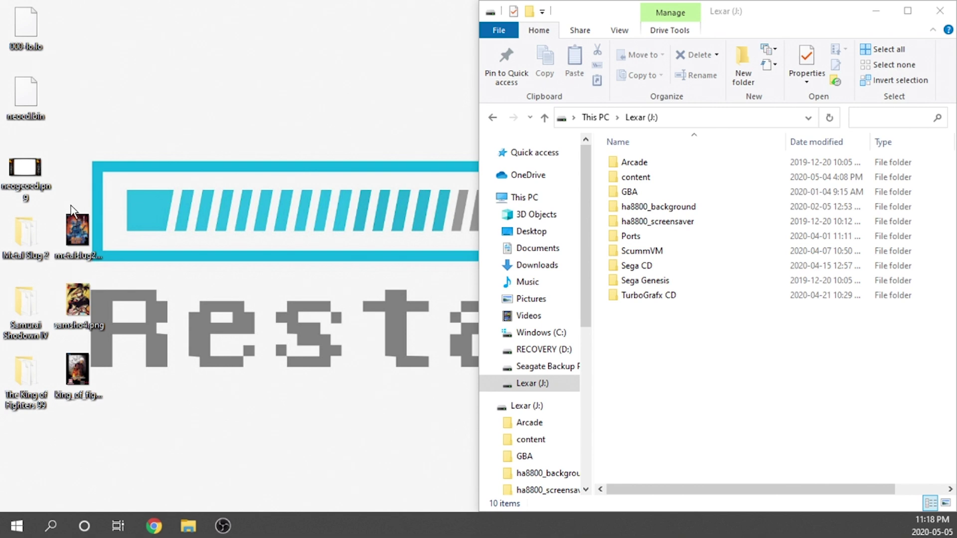
Move the BIOS files neocd.bin and 000-lo.lo to an empty area of the desktop.
{"action": "left_click_drag", "start_coordinate": [88, 138], "coordinate": [296, 111]}
{"action": "left_click", "coordinate": [333, 69]}
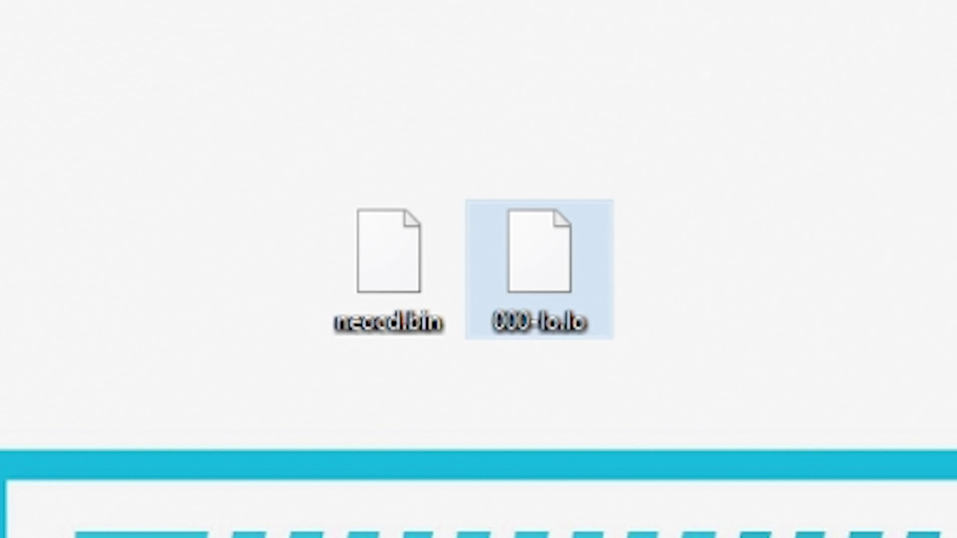
{"action": "left_click", "coordinate": [573, 386]}
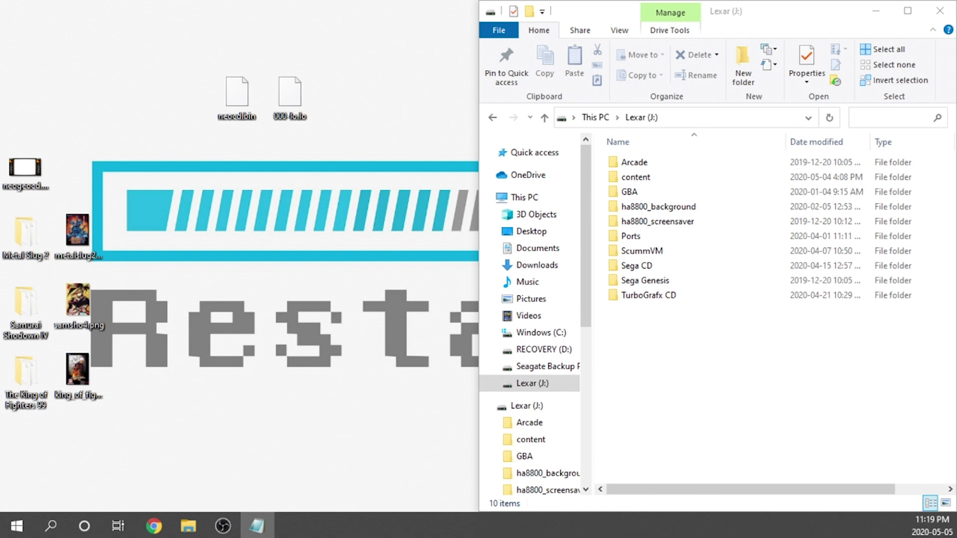
Switch to the Dropbox page in Chrome, download ALUNeoGeoCDCore.zip to the desktop, and minimize the browser.
{"action": "mouse_move", "coordinate": [154, 524]}
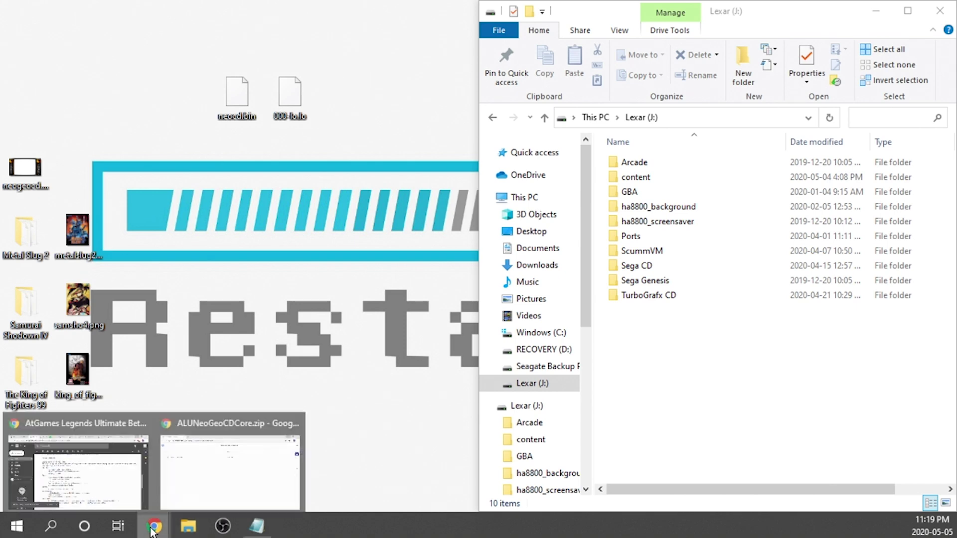
{"action": "left_click", "coordinate": [217, 486]}
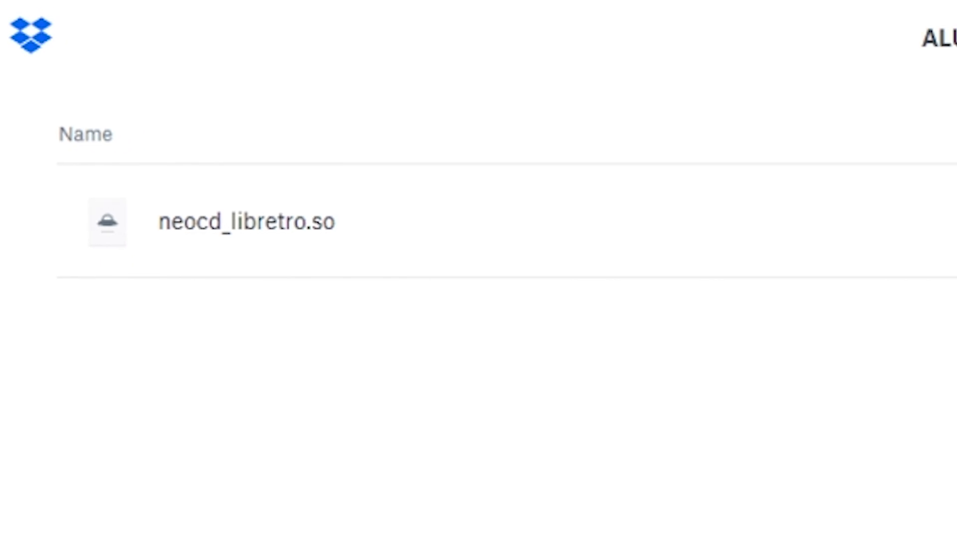
{"action": "left_click", "coordinate": [937, 158]}
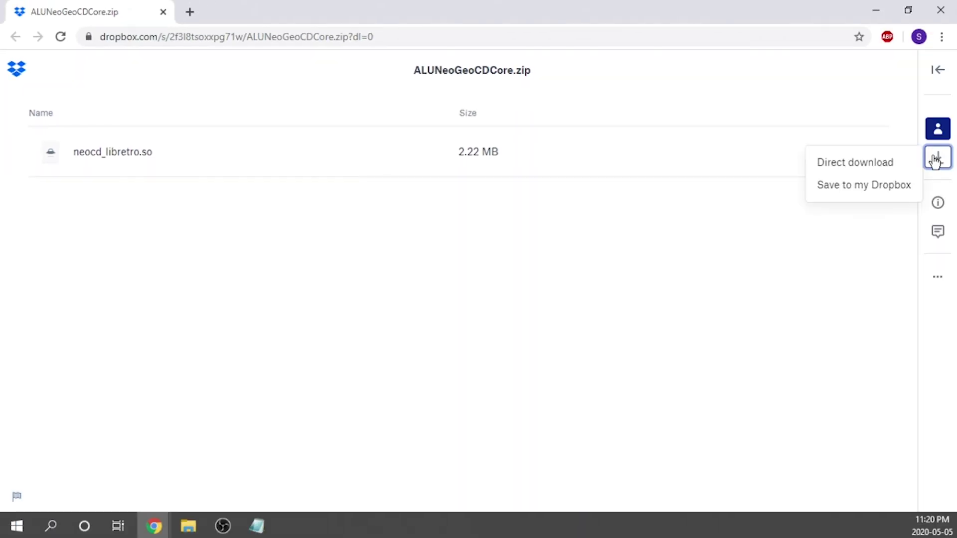
{"action": "left_click", "coordinate": [876, 164]}
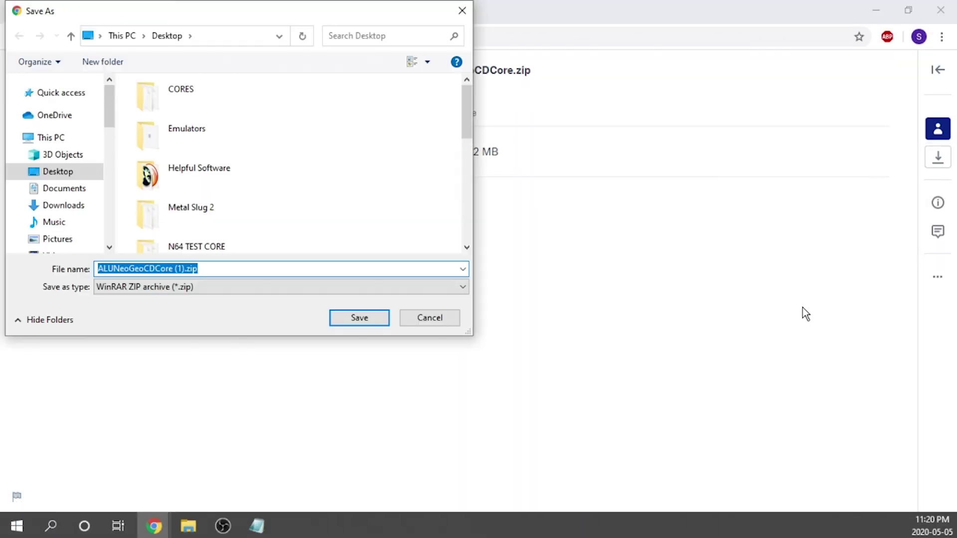
{"action": "left_click", "coordinate": [349, 316]}
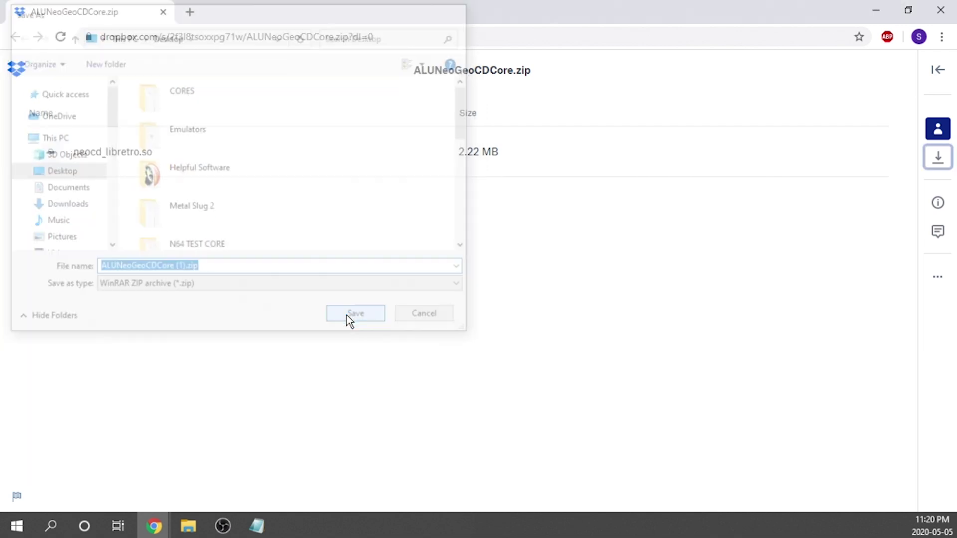
{"action": "left_click", "coordinate": [889, 4]}
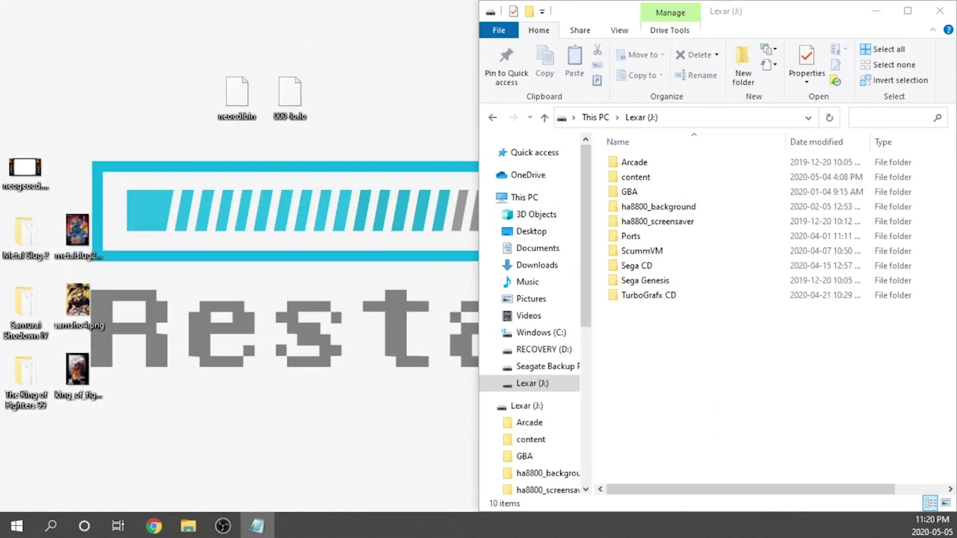
Extract the downloaded ALUNeoGeoCDCore archive into its own folder and place that folder in a free desktop area.
{"action": "left_click_drag", "start_coordinate": [220, 217], "coordinate": [227, 235]}
{"action": "right_click", "coordinate": [227, 234]}
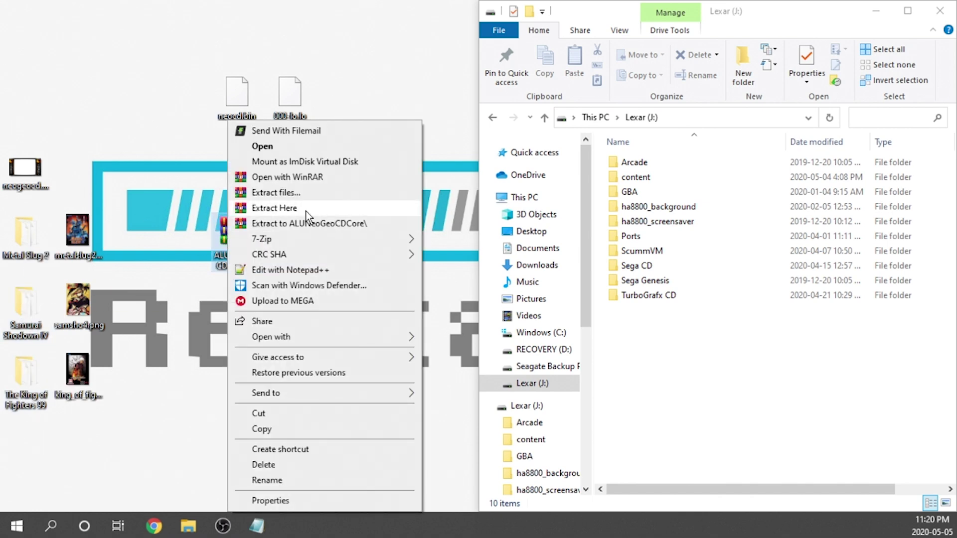
{"action": "left_click", "coordinate": [304, 226]}
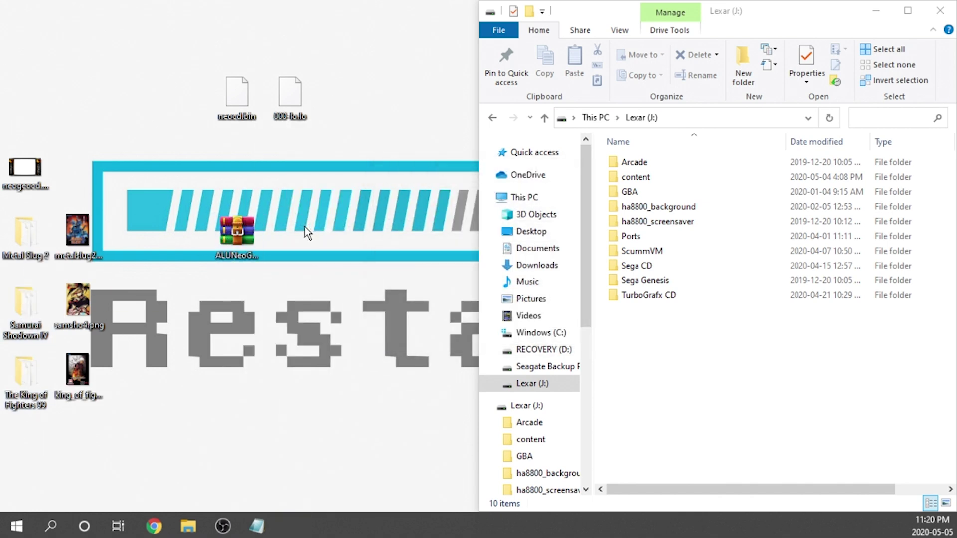
{"action": "left_click_drag", "start_coordinate": [106, 441], "coordinate": [282, 304]}
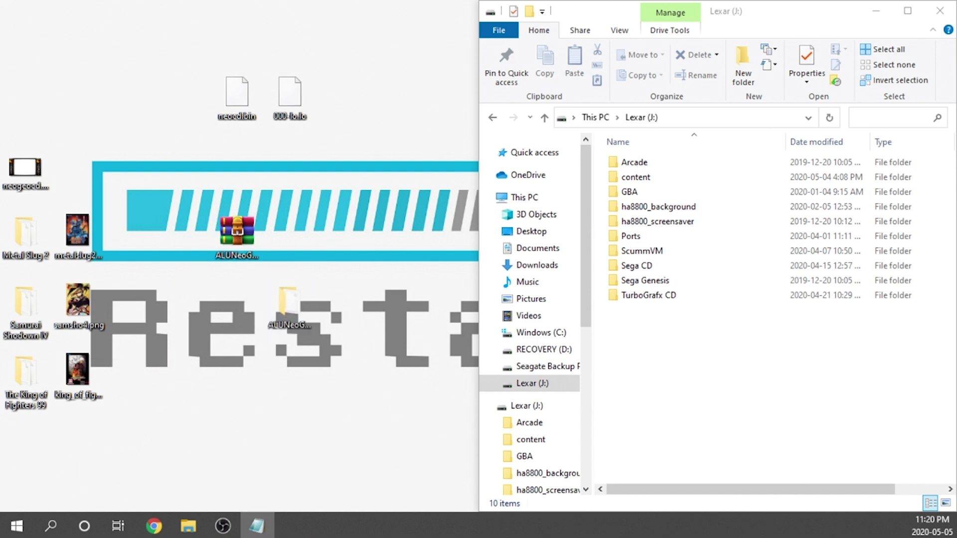
Move neocd_libretro.so out of the extracted ALUNeoGeoCDCore folder onto the desktop and delete the emptied folder.
{"action": "double_click", "coordinate": [302, 307]}
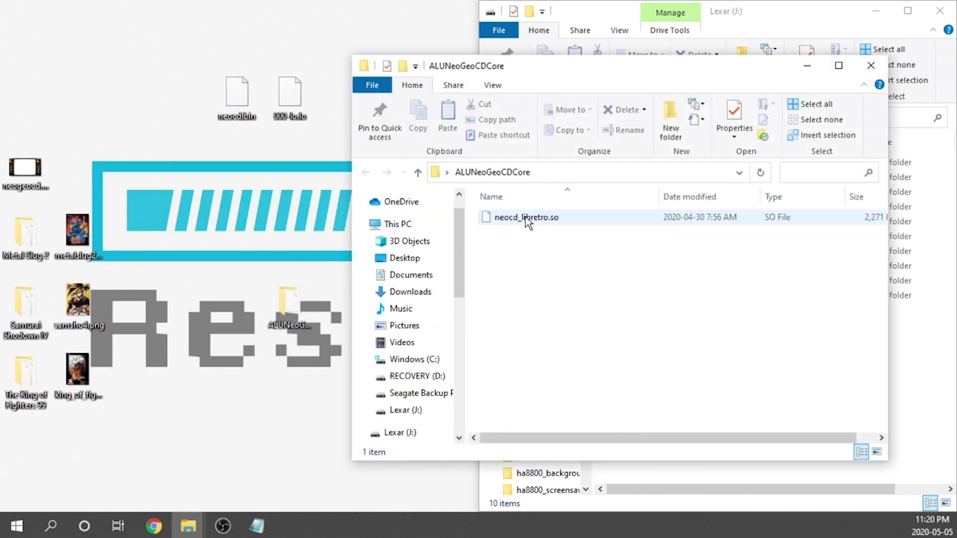
{"action": "left_click_drag", "start_coordinate": [526, 219], "coordinate": [146, 259]}
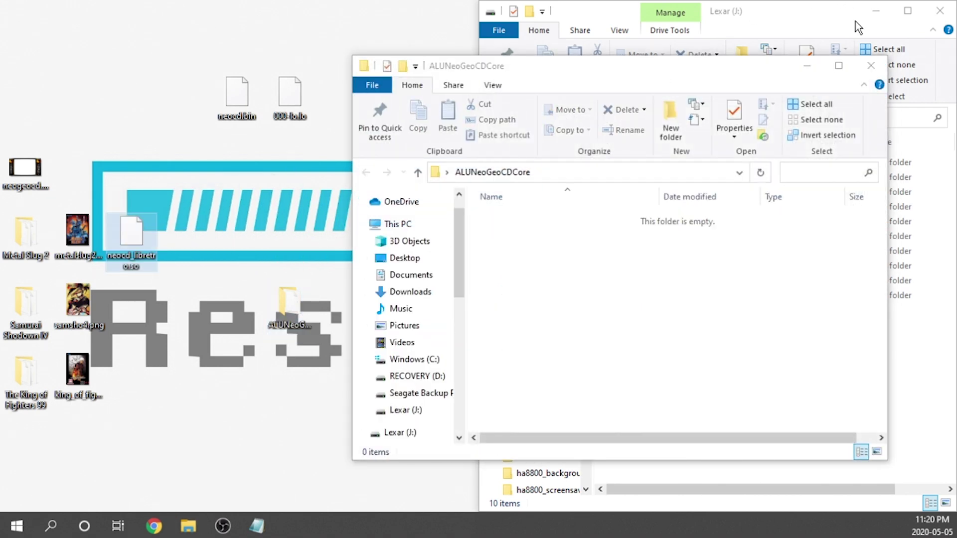
{"action": "left_click", "coordinate": [870, 65]}
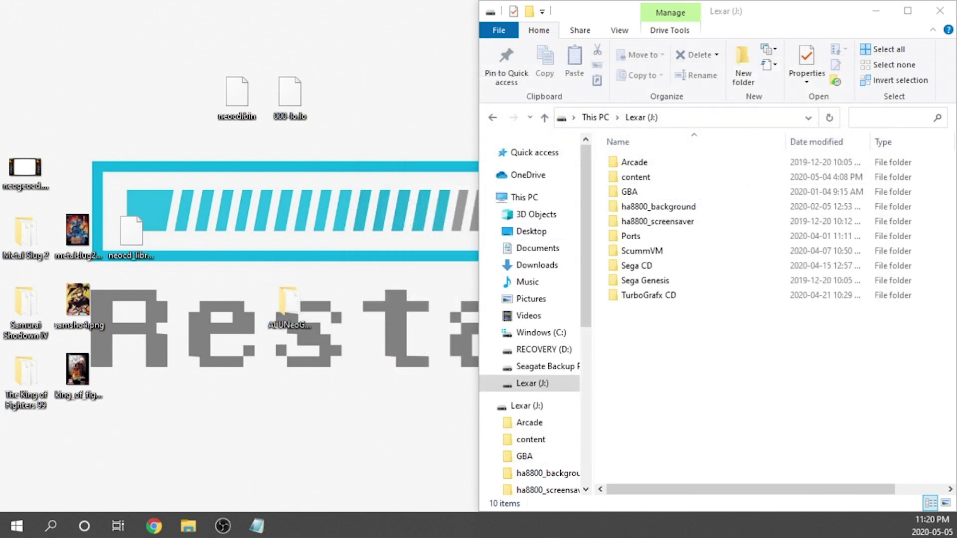
{"action": "left_click", "coordinate": [289, 306]}
{"action": "key", "text": "Delete"}
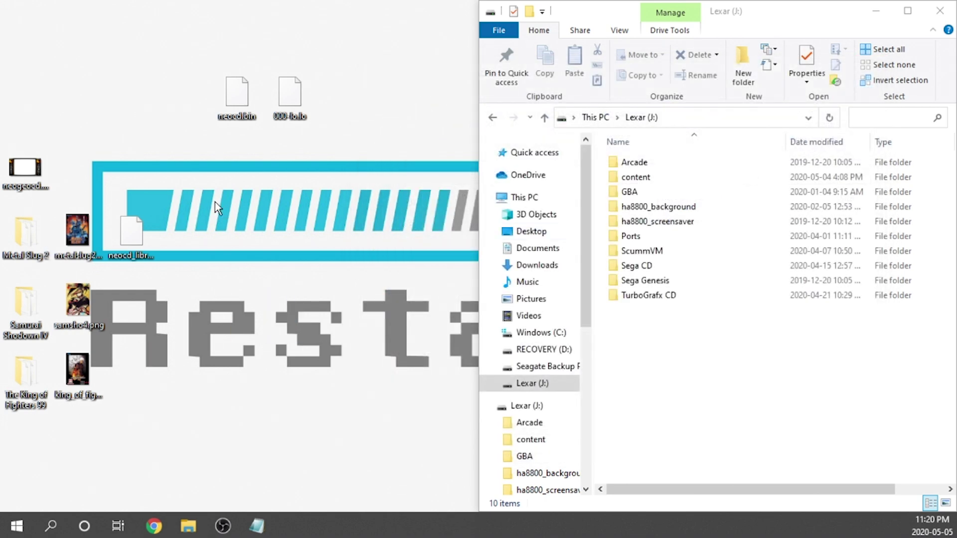
Create a folder named neocd inside content\bios on the Lexar (J:) drive.
{"action": "left_click", "coordinate": [144, 237]}
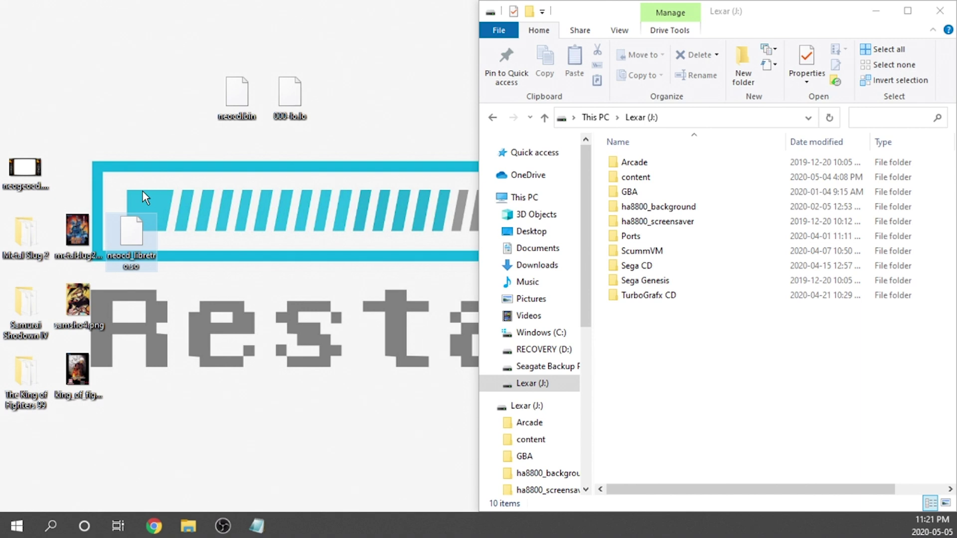
{"action": "left_click", "coordinate": [491, 211]}
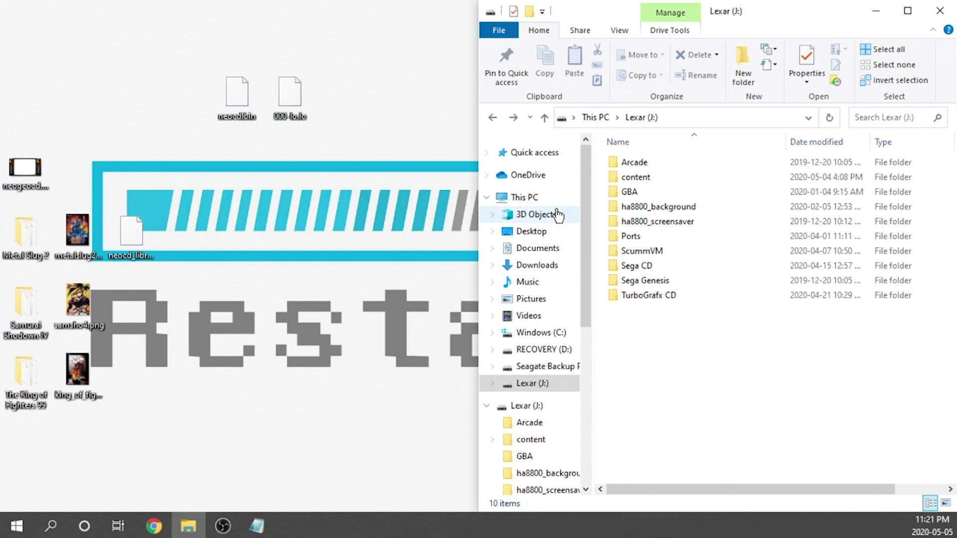
{"action": "double_click", "coordinate": [639, 178]}
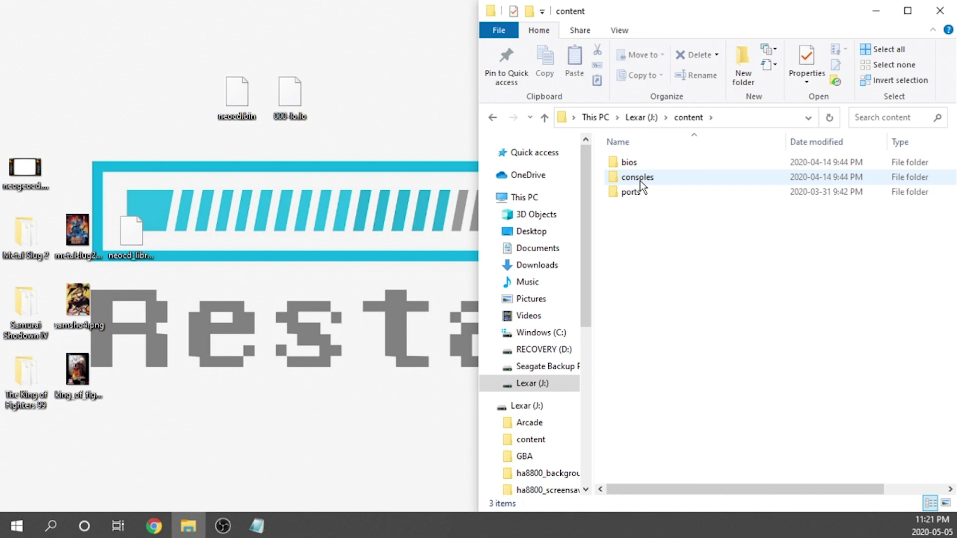
{"action": "double_click", "coordinate": [636, 167]}
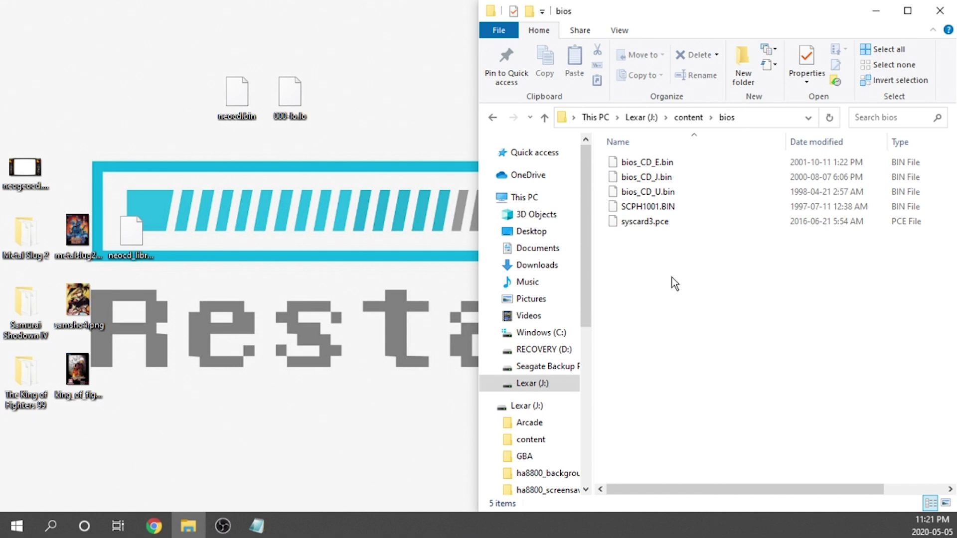
{"action": "left_click", "coordinate": [749, 67]}
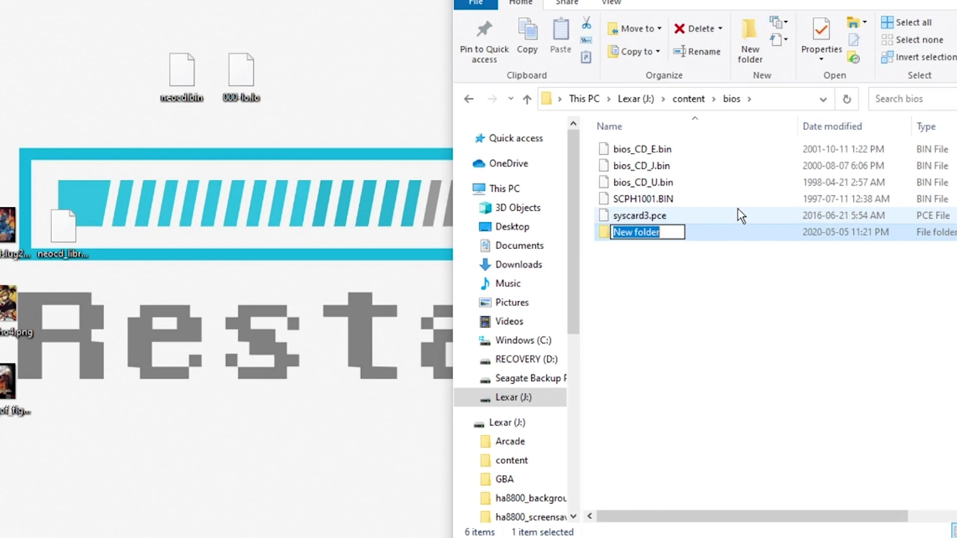
{"action": "type", "text": "neocd"}
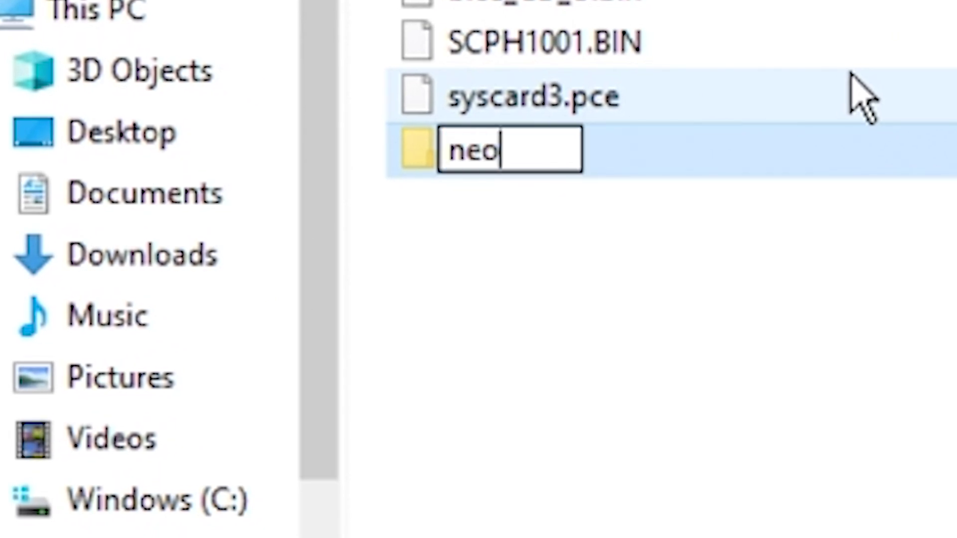
{"action": "key", "text": "Return"}
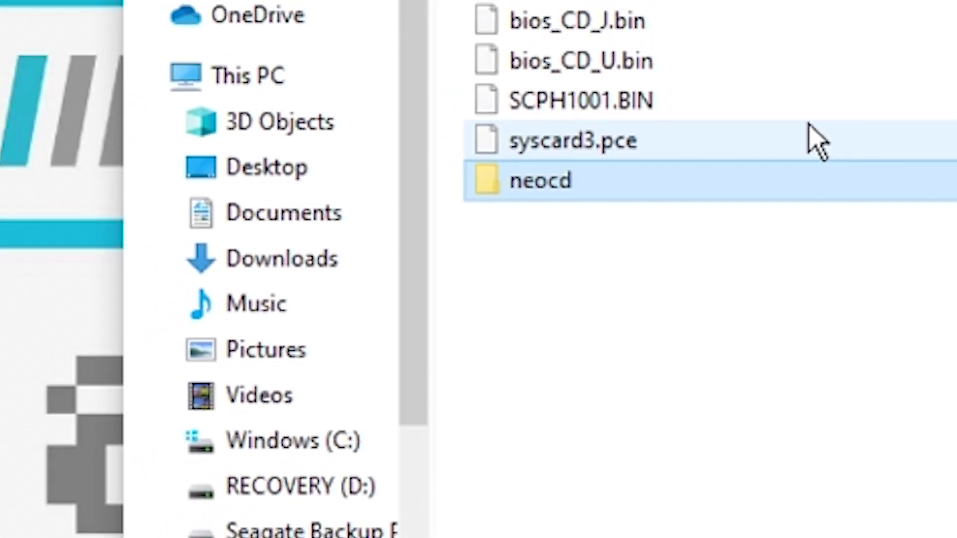
Copy neocd.bin and 000-lo.lo from the desktop into the new neocd folder.
{"action": "double_click", "coordinate": [793, 178]}
{"action": "left_click_drag", "start_coordinate": [194, 18], "coordinate": [299, 125]}
{"action": "left_click_drag", "start_coordinate": [275, 76], "coordinate": [683, 212]}
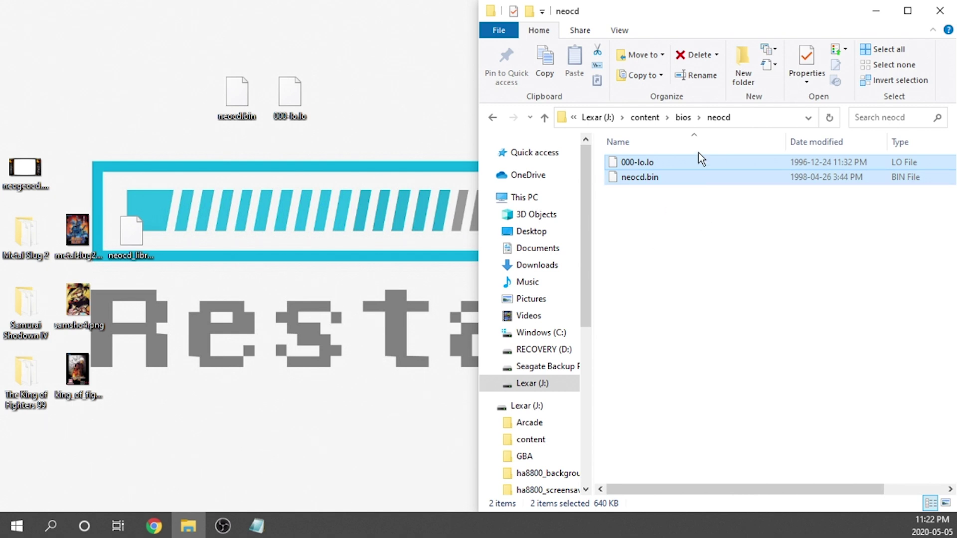
Create a folder named SNK - Neo Geo CD inside content\consoles on the Lexar (J:) drive and open it.
{"action": "left_click", "coordinate": [596, 120]}
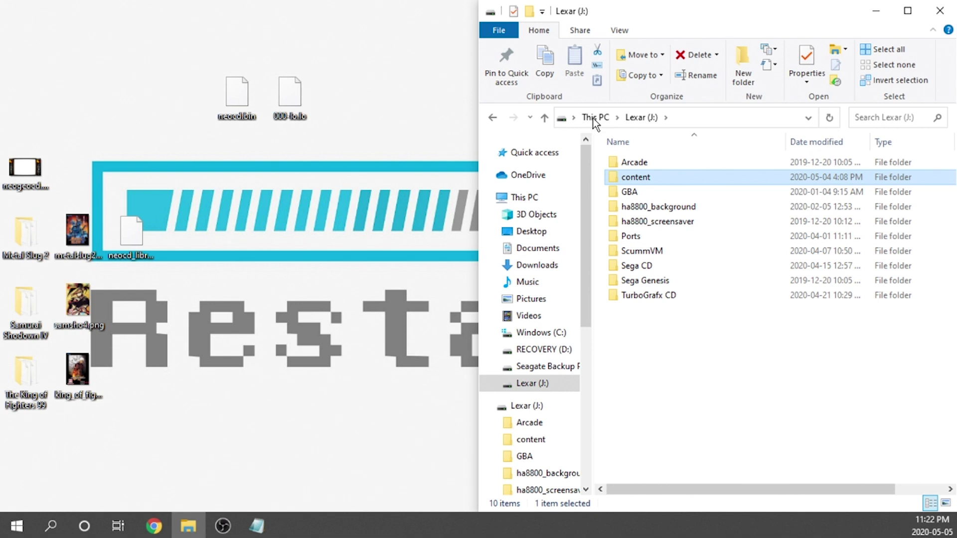
{"action": "double_click", "coordinate": [647, 178]}
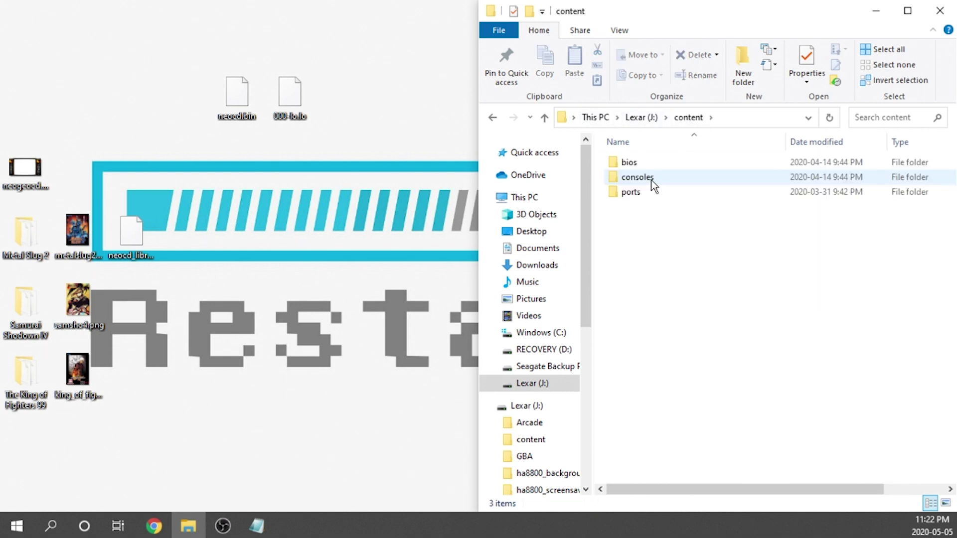
{"action": "double_click", "coordinate": [651, 180]}
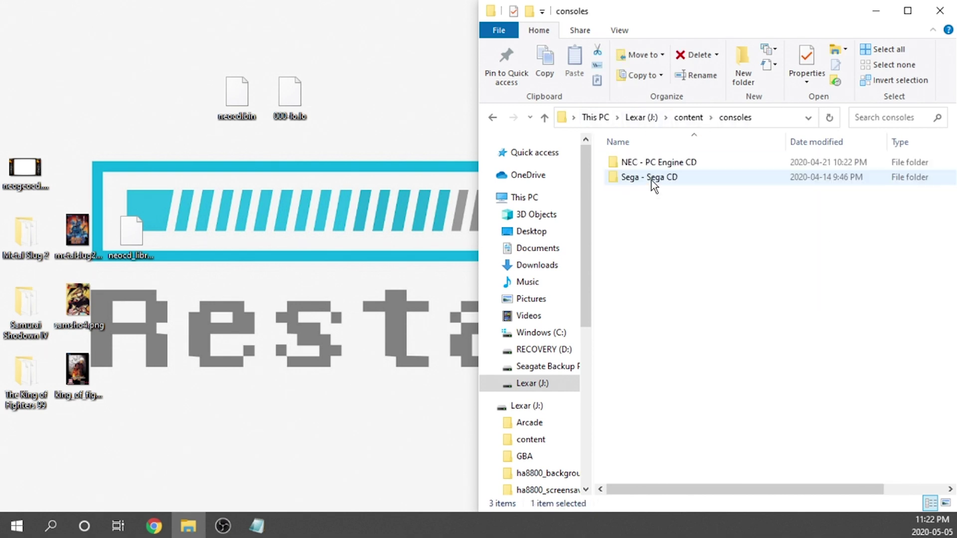
{"action": "left_click", "coordinate": [743, 75]}
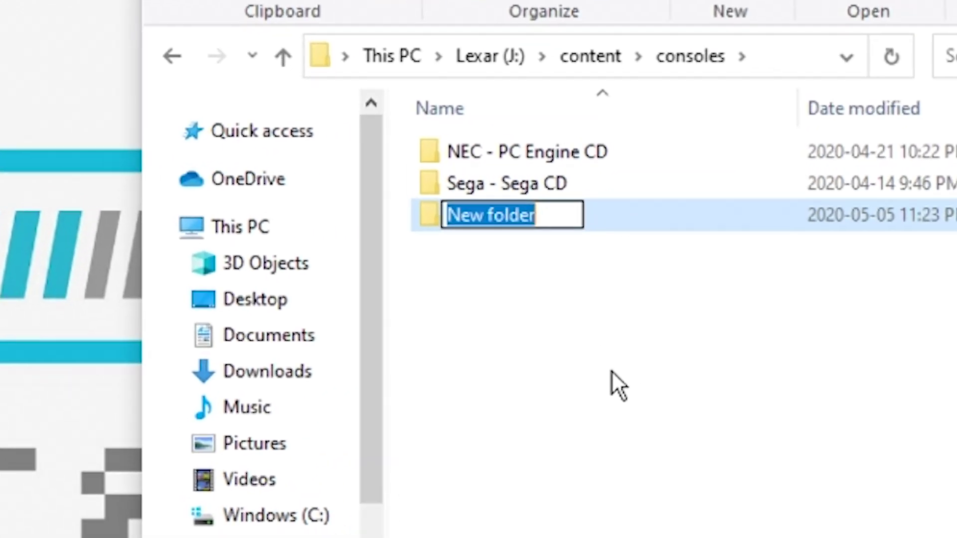
{"action": "type", "text": "S"}
{"action": "type", "text": "NK"}
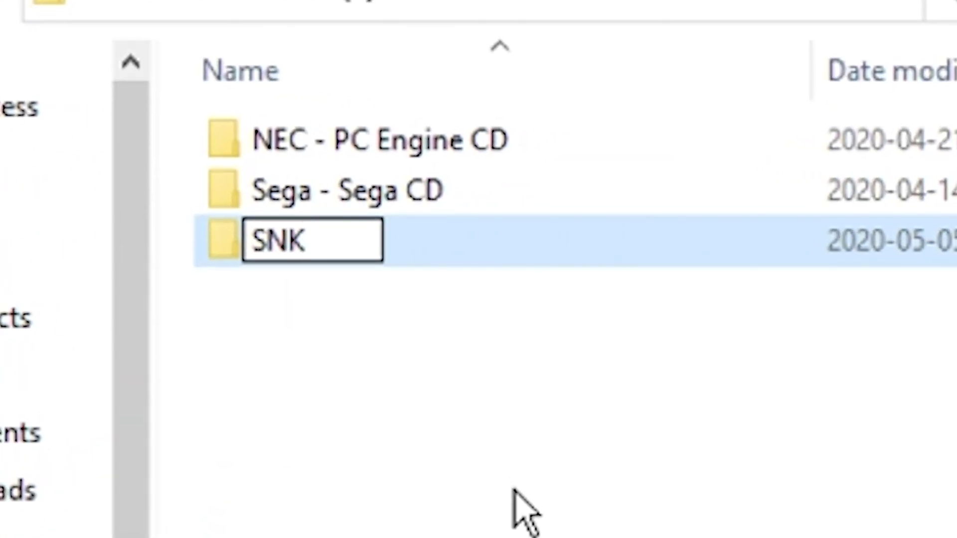
{"action": "type", "text": " - "}
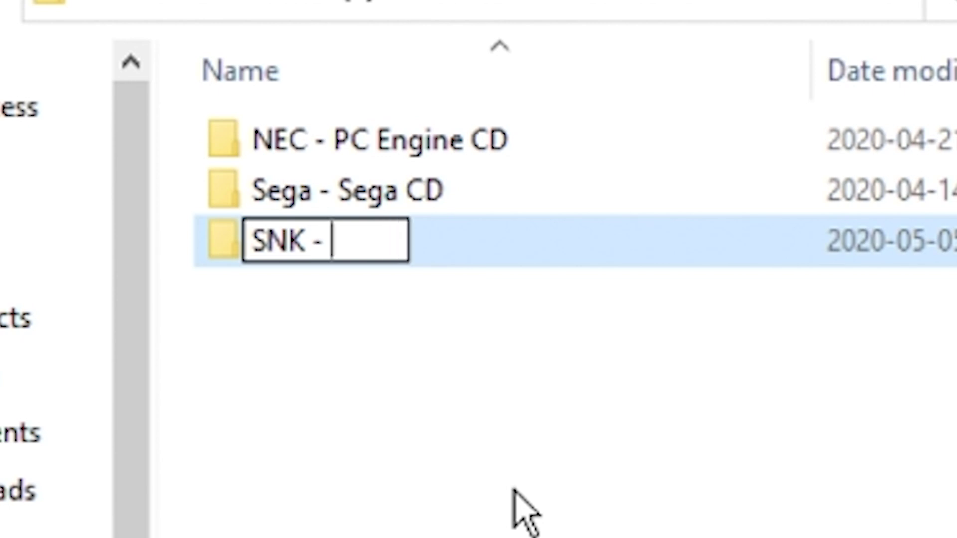
{"action": "type", "text": "NE"}
{"action": "key", "text": "BackSpace"}
{"action": "type", "text": "eo"}
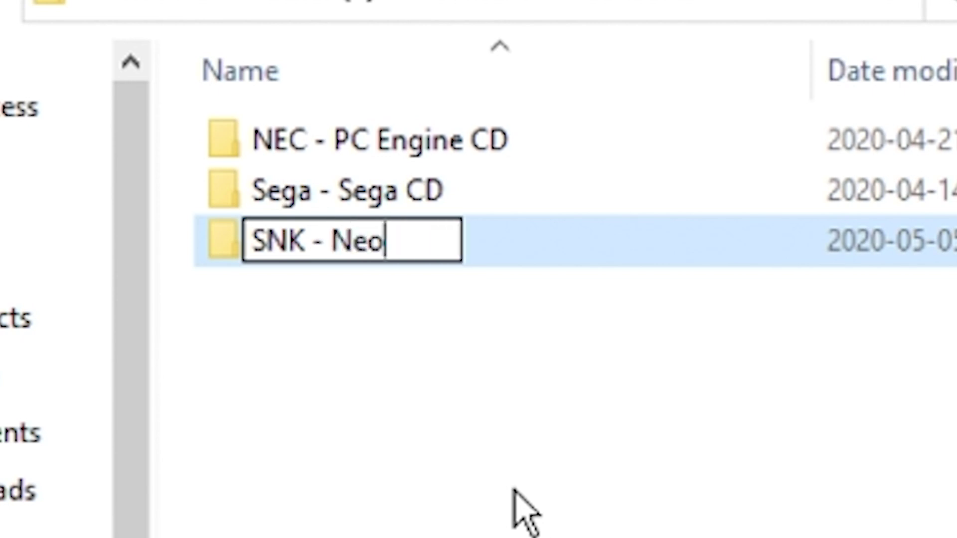
{"action": "type", "text": " Geo"}
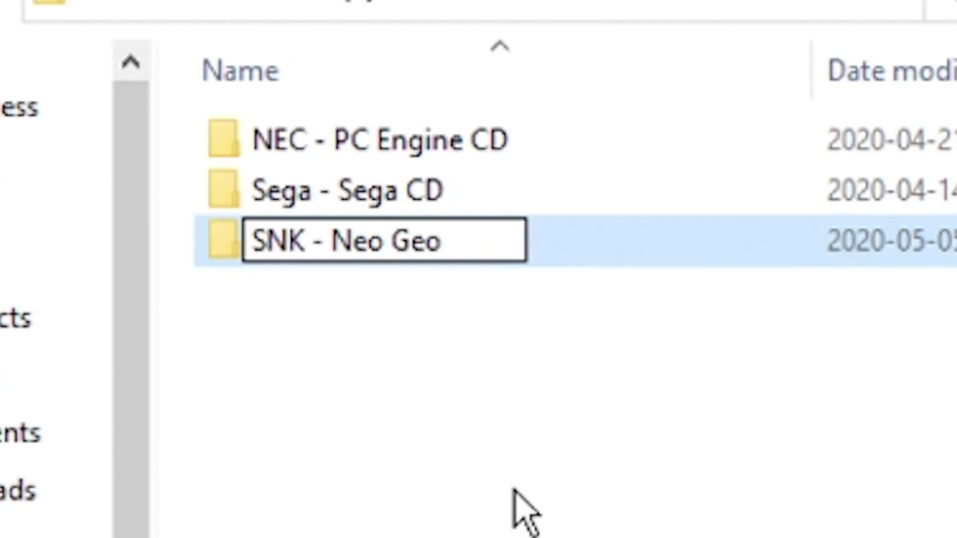
{"action": "type", "text": " CD"}
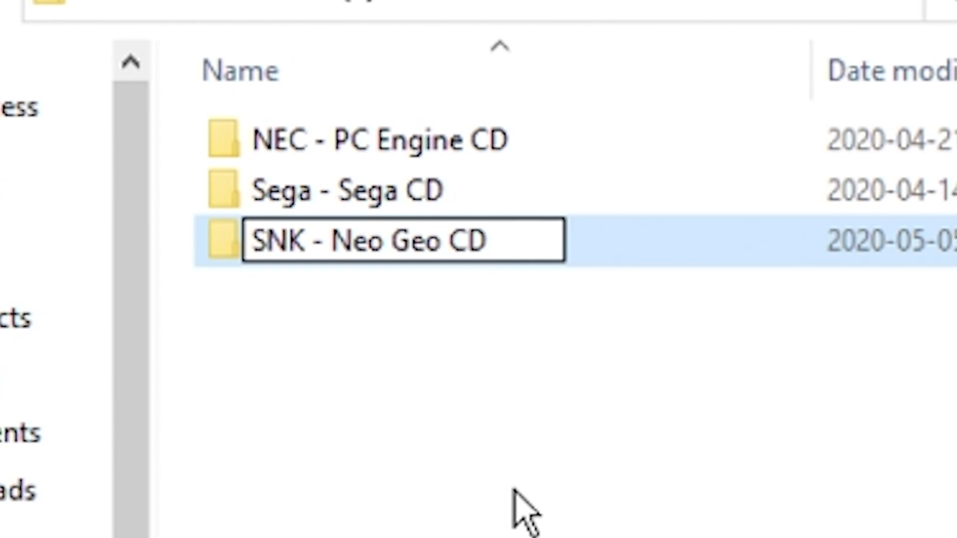
{"action": "key", "text": "Return"}
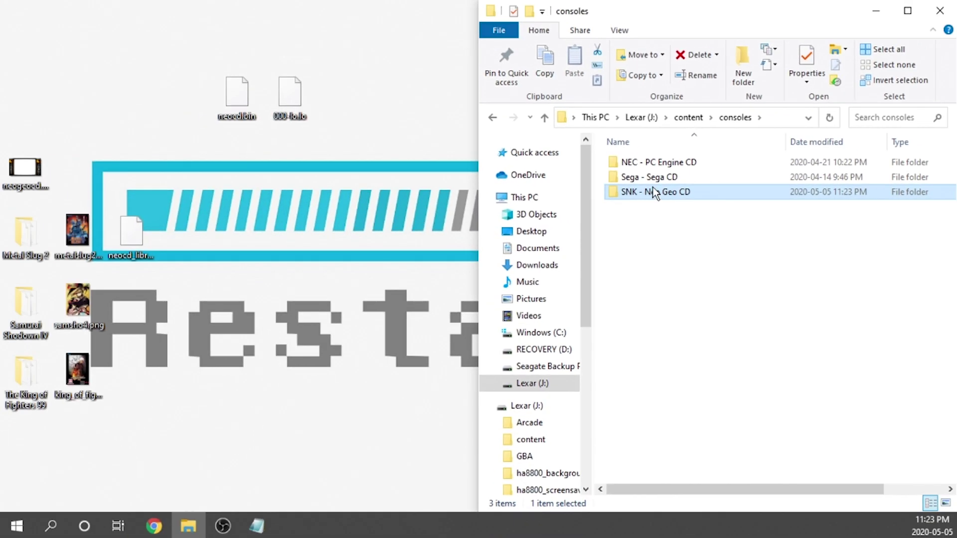
{"action": "double_click", "coordinate": [647, 193]}
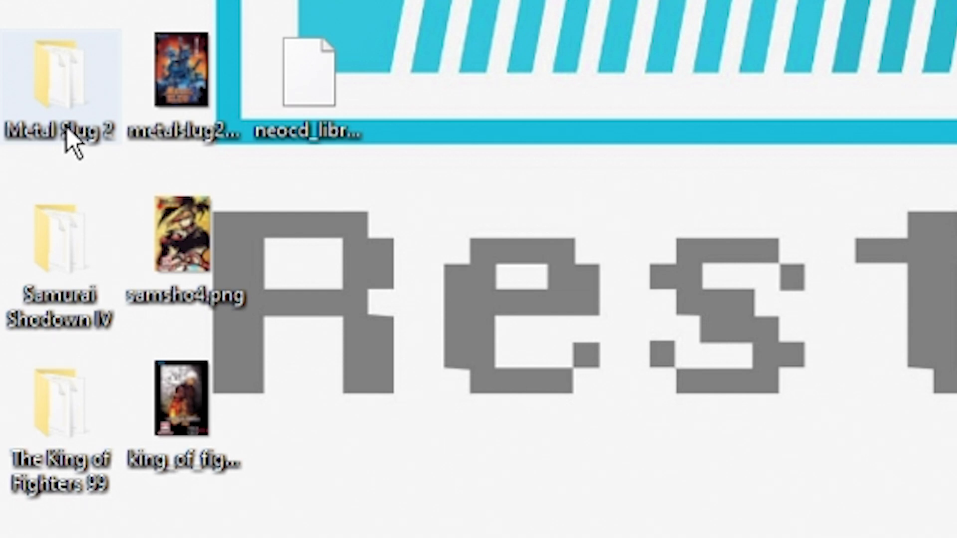
Rename the cue file in the desktop's Metal Slug 2 folder to Metal Slug 2.cue and close that folder.
{"action": "double_click", "coordinate": [79, 137]}
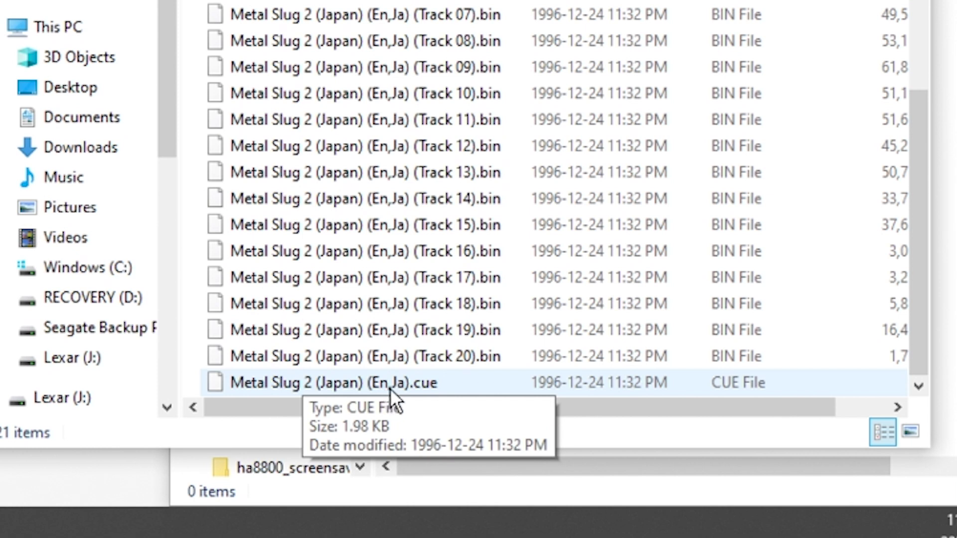
{"action": "left_click", "coordinate": [318, 381]}
{"action": "left_click", "coordinate": [313, 382]}
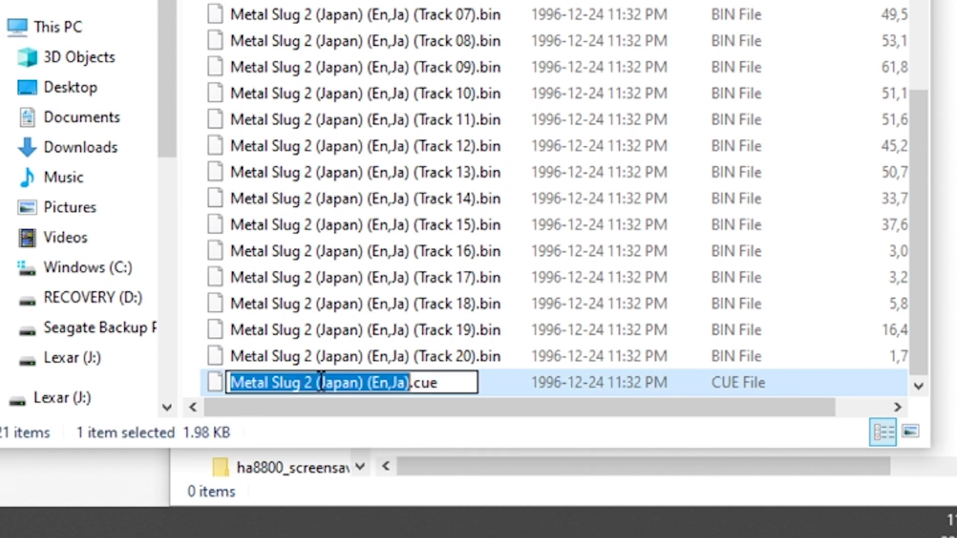
{"action": "left_click_drag", "start_coordinate": [312, 382], "coordinate": [412, 394]}
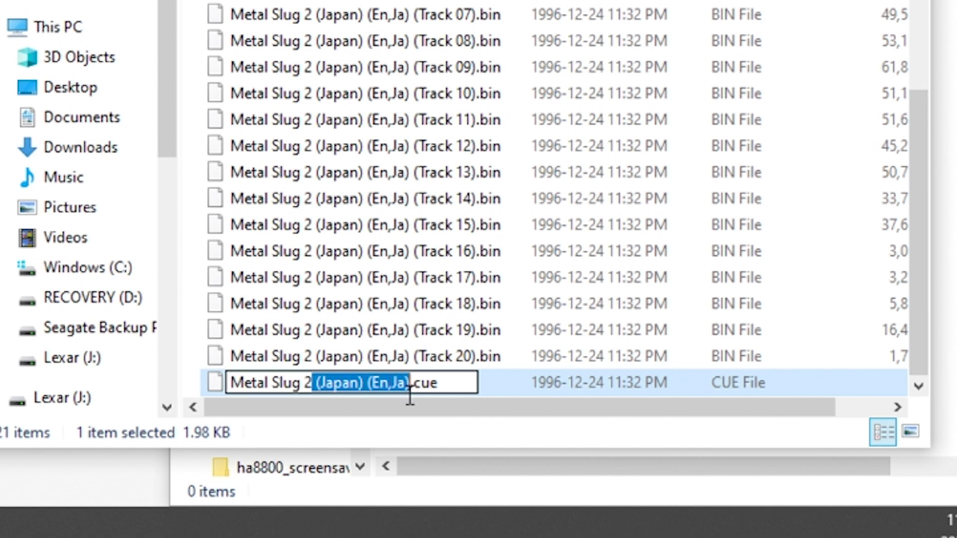
{"action": "key", "text": "BackSpace"}
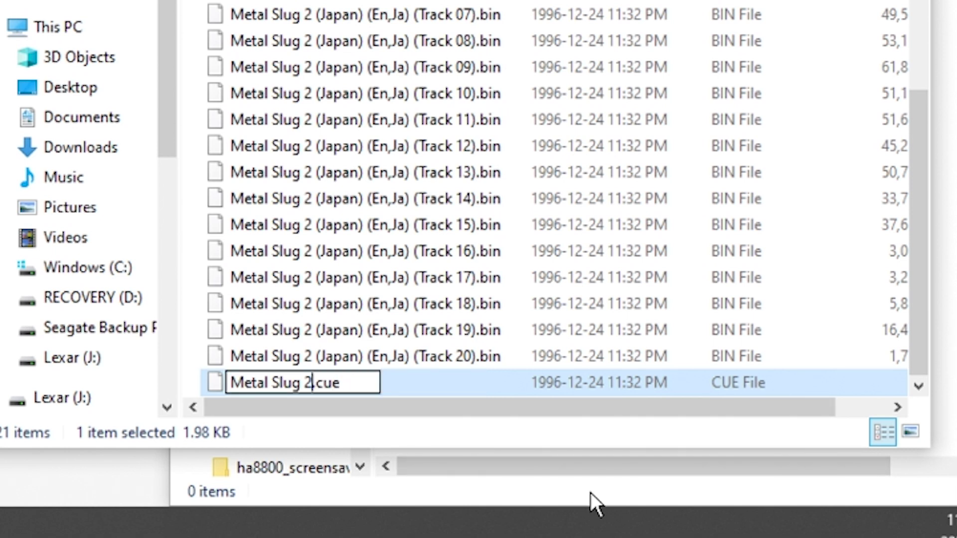
{"action": "left_click", "coordinate": [468, 379]}
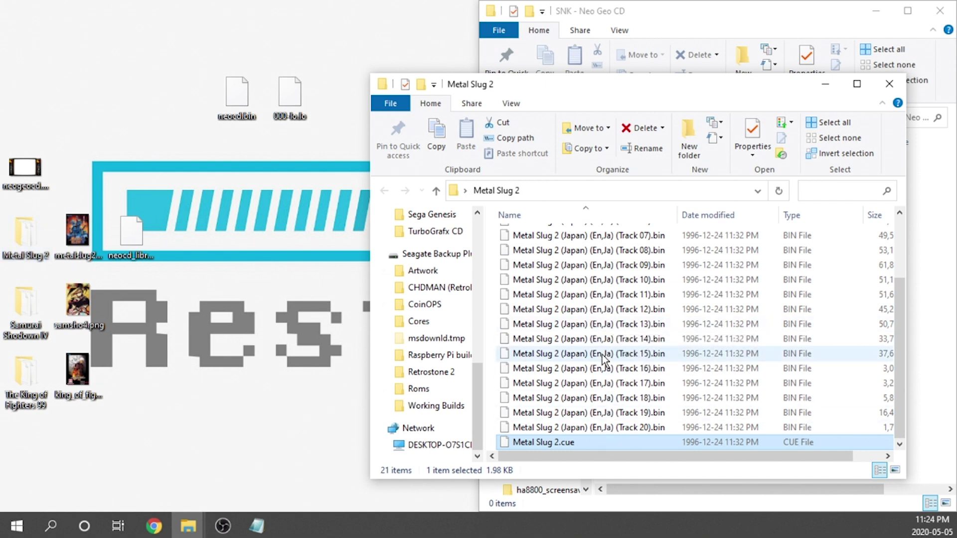
{"action": "mouse_move", "coordinate": [593, 299]}
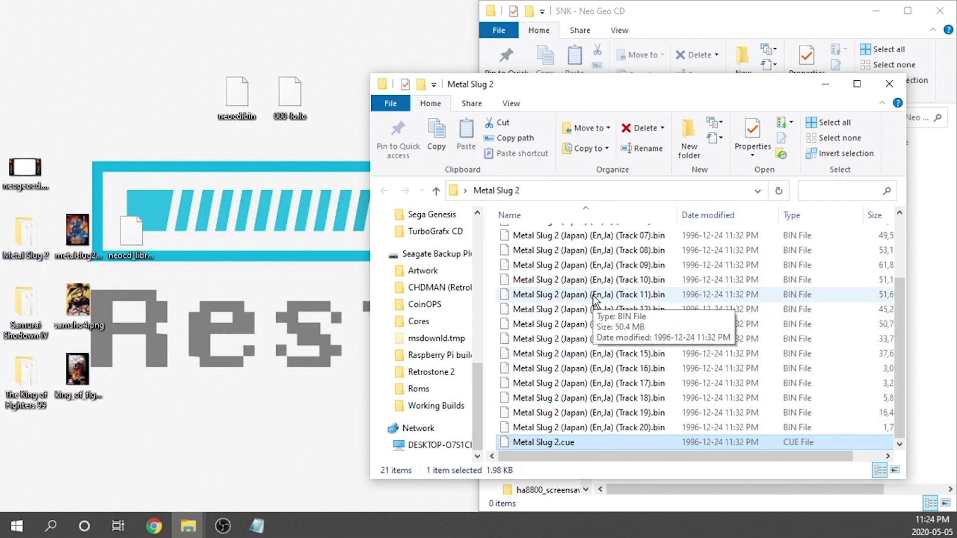
{"action": "left_click", "coordinate": [889, 83]}
Copy the Metal Slug 2, Samurai Shodown IV and The King of Fighters 99 folders from the desktop into SNK - Neo Geo CD.
{"action": "left_click_drag", "start_coordinate": [35, 257], "coordinate": [695, 222]}
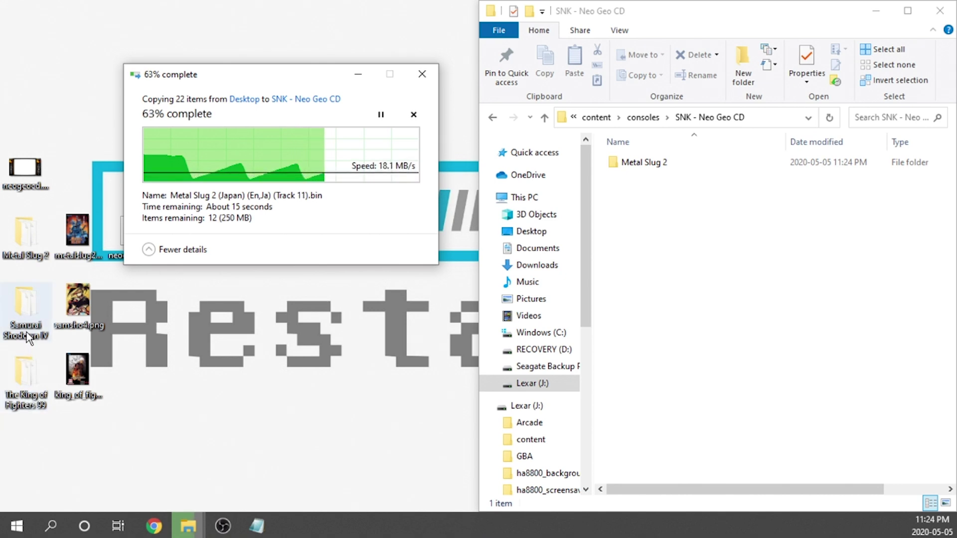
{"action": "left_click", "coordinate": [47, 448]}
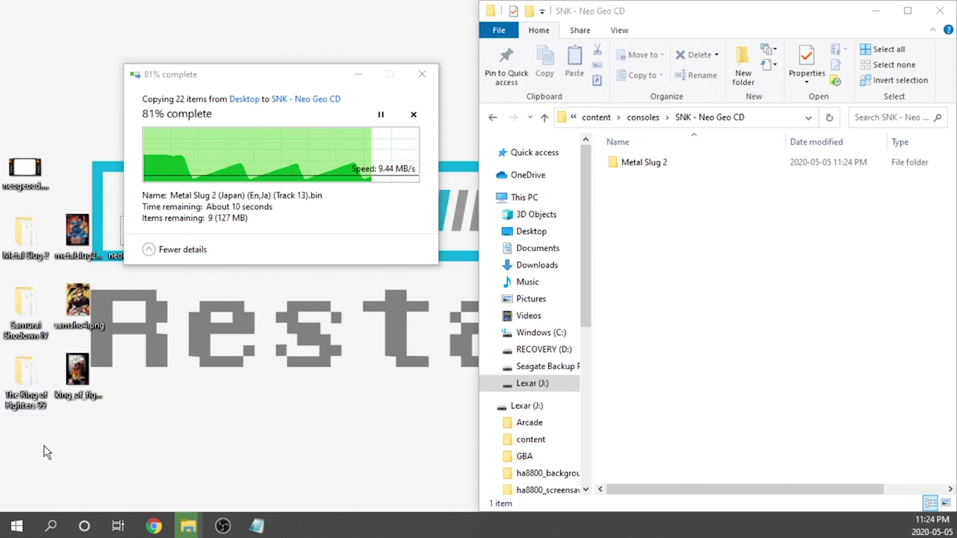
{"action": "left_click_drag", "start_coordinate": [21, 446], "coordinate": [689, 284]}
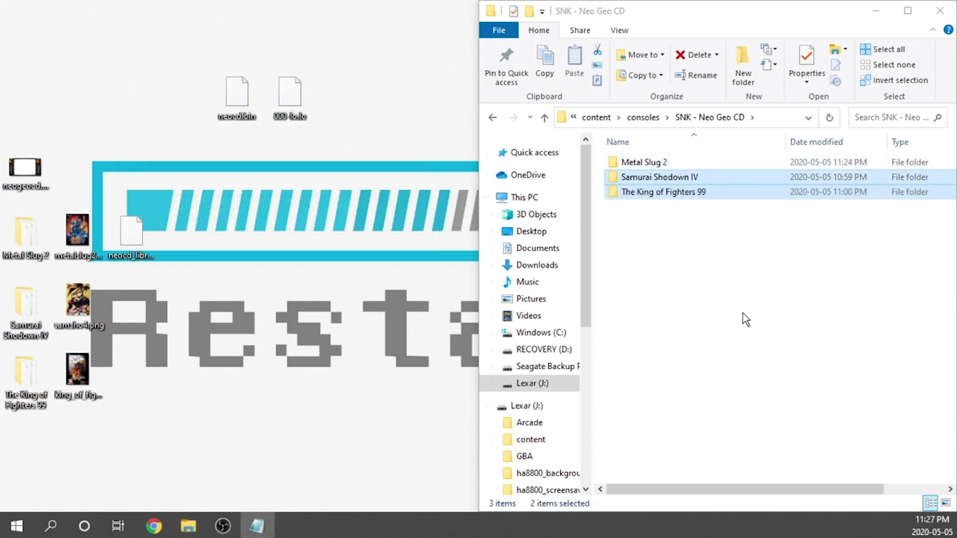
{"action": "left_click", "coordinate": [753, 315]}
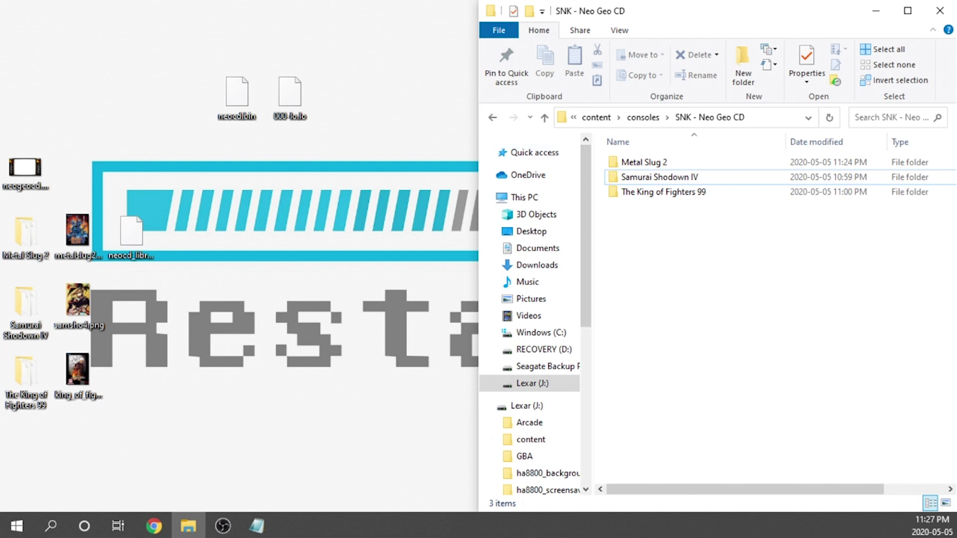
Launch AddOn Tool from the desktop and choose the desktop's neocd_libretro.so as the emulator core.
{"action": "left_click_drag", "start_coordinate": [171, 361], "coordinate": [185, 362]}
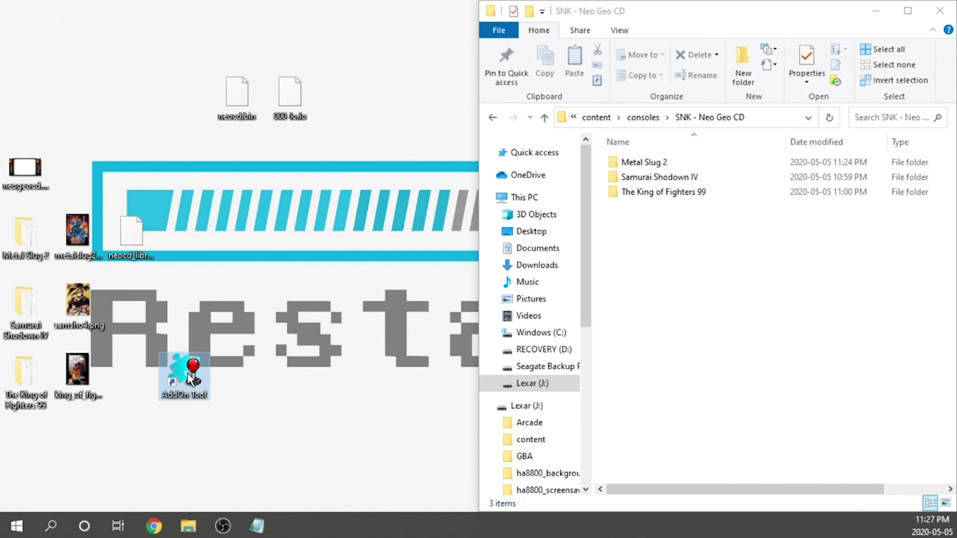
{"action": "double_click", "coordinate": [188, 377]}
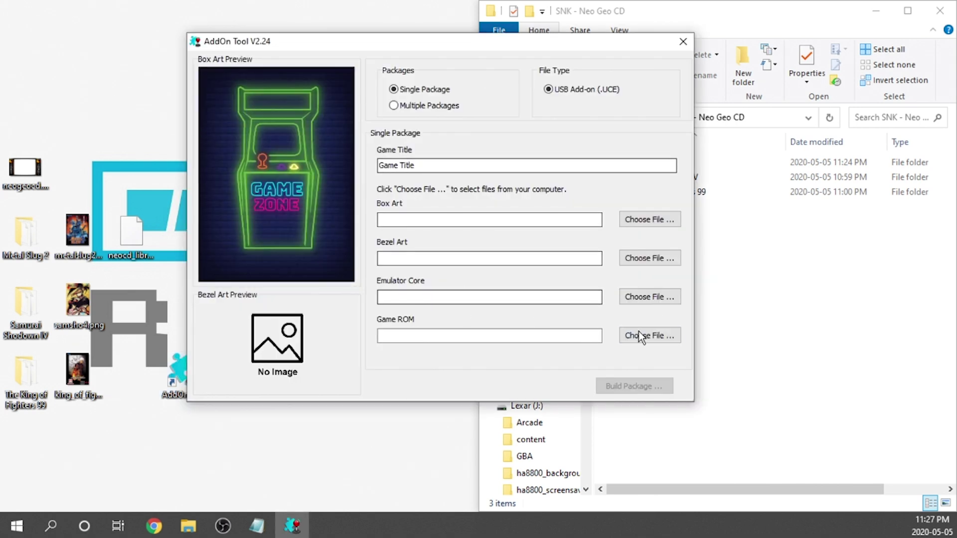
{"action": "left_click", "coordinate": [650, 289]}
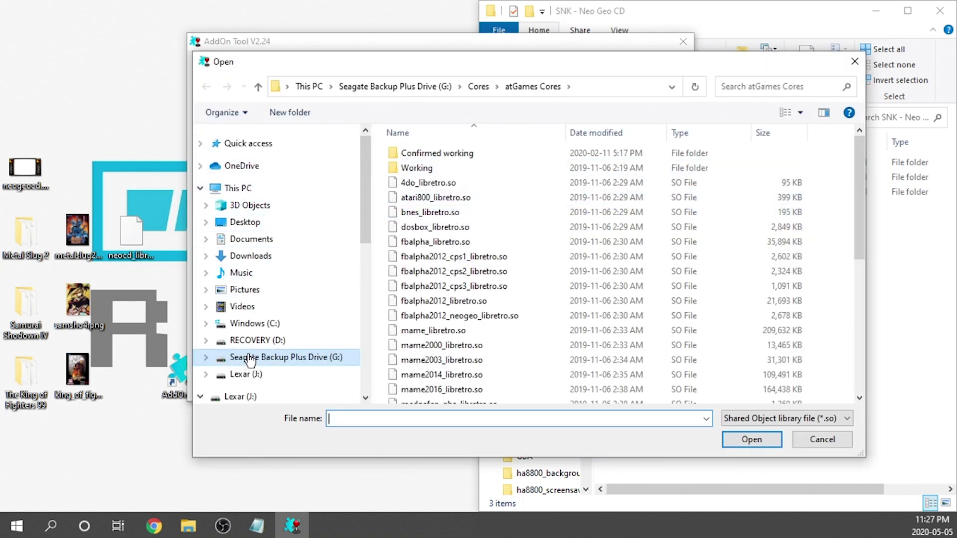
{"action": "left_click", "coordinate": [247, 222]}
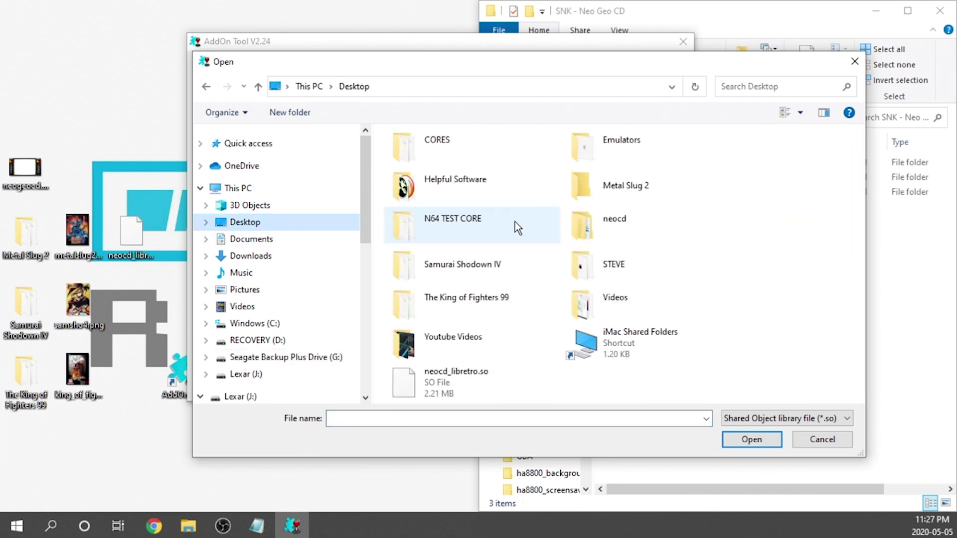
{"action": "double_click", "coordinate": [449, 377]}
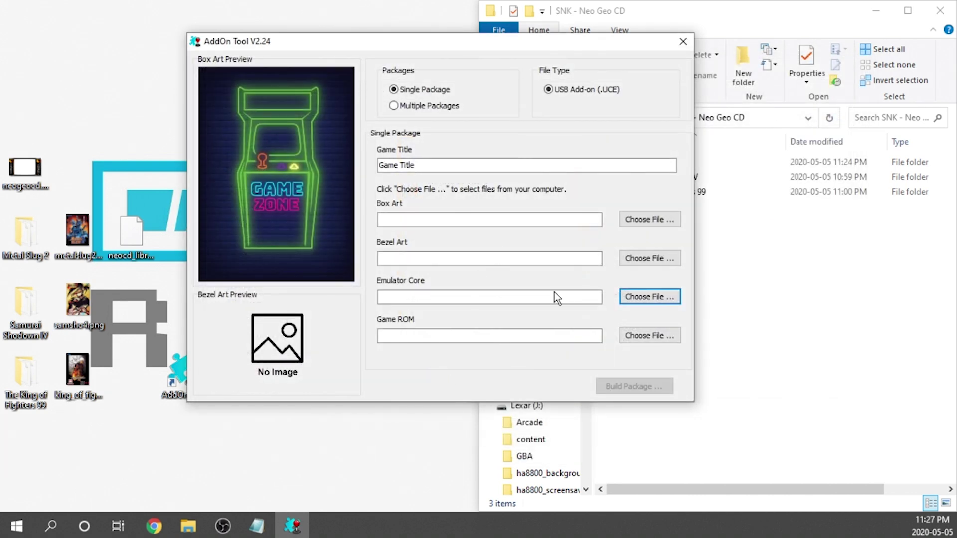
Set neogeocd.png as the bezel art and metalslug2.png as the box art, both from the desktop.
{"action": "left_click", "coordinate": [634, 258]}
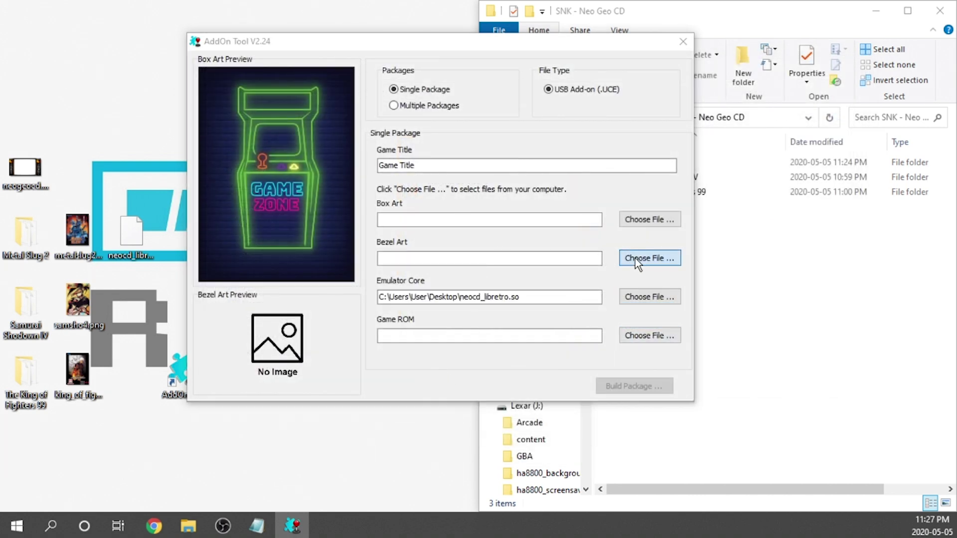
{"action": "scroll", "coordinate": [548, 299], "scroll_direction": "down", "scroll_amount": 1}
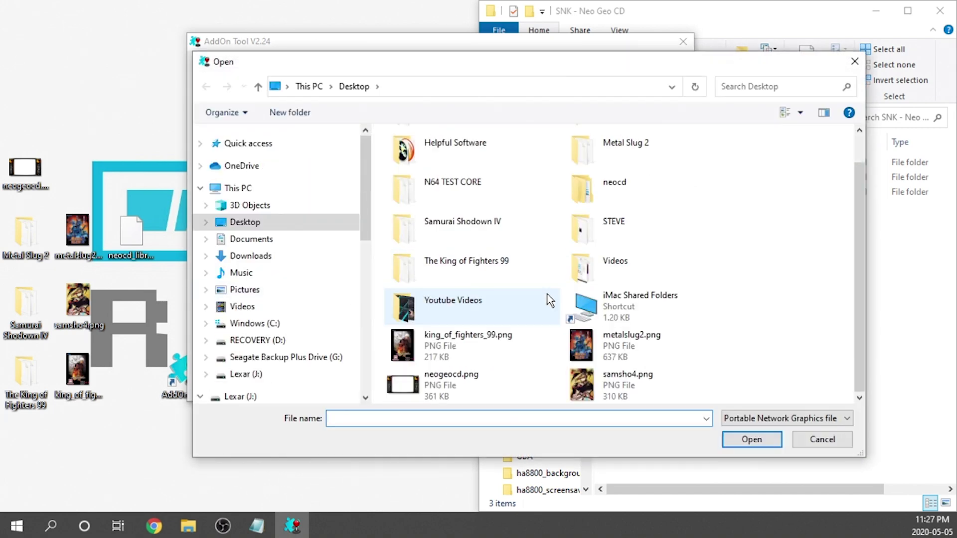
{"action": "double_click", "coordinate": [477, 379]}
{"action": "left_click", "coordinate": [638, 219]}
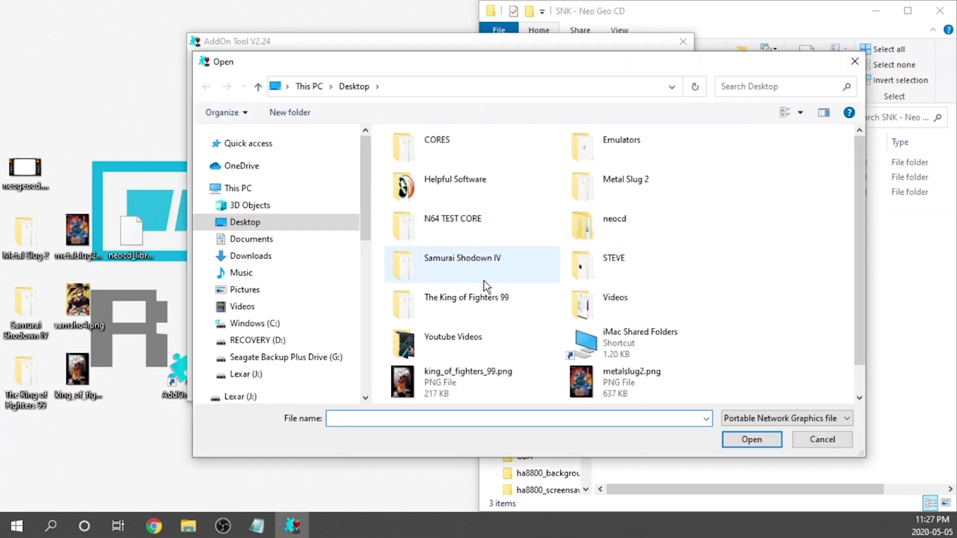
{"action": "scroll", "coordinate": [480, 274], "scroll_direction": "down", "scroll_amount": 1}
{"action": "double_click", "coordinate": [630, 346]}
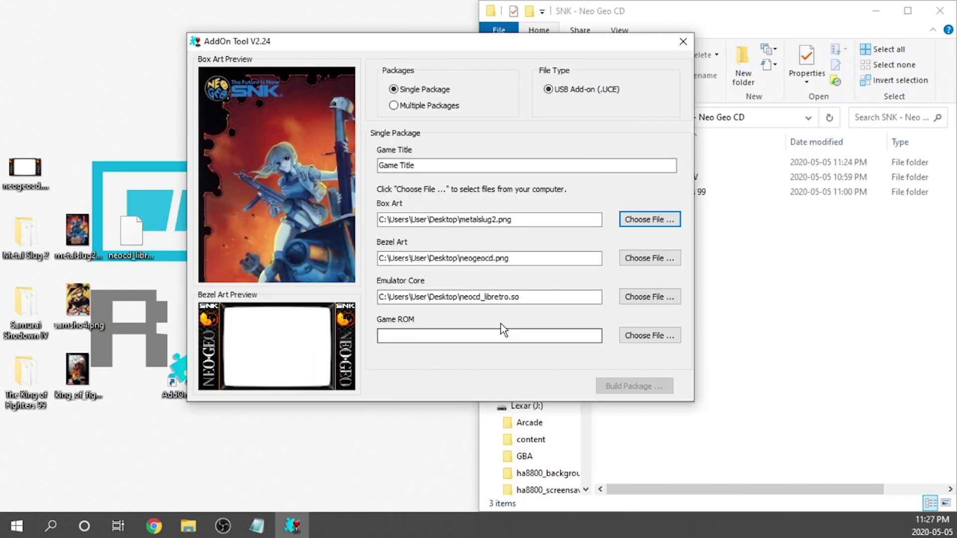
Set the game ROM to Metal Slug 2.cue from content\consoles\SNK - Neo Geo CD\Metal Slug 2 on Lexar (J:), with all file types listed.
{"action": "left_click", "coordinate": [646, 336]}
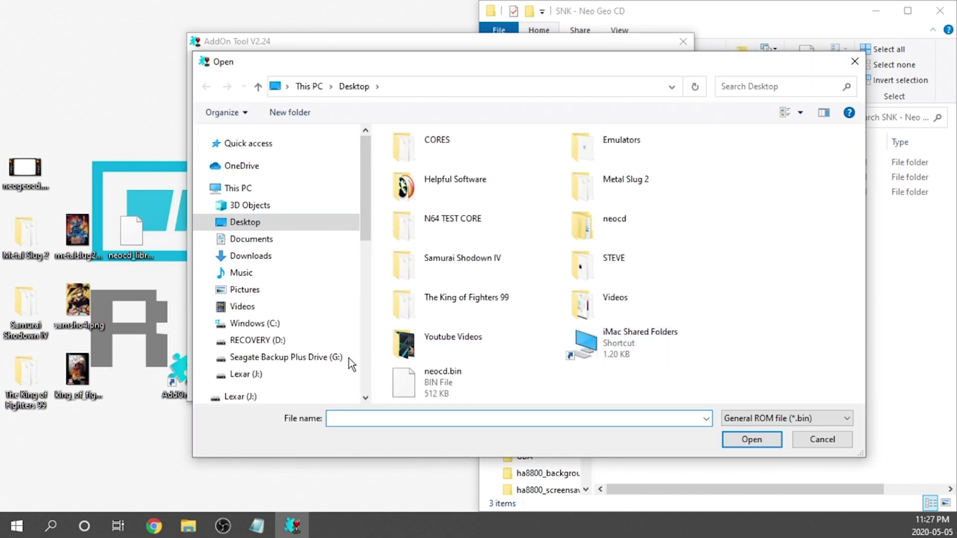
{"action": "left_click", "coordinate": [262, 376]}
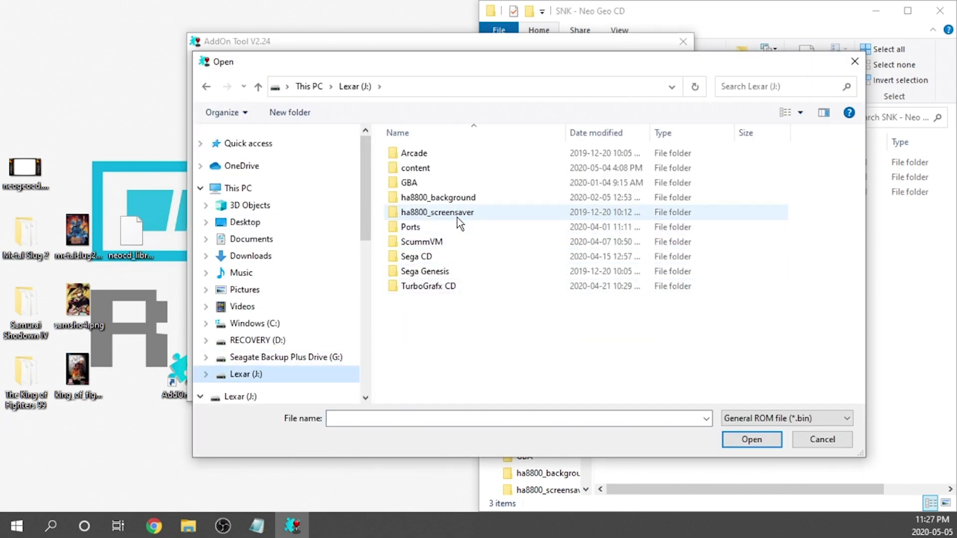
{"action": "double_click", "coordinate": [431, 168]}
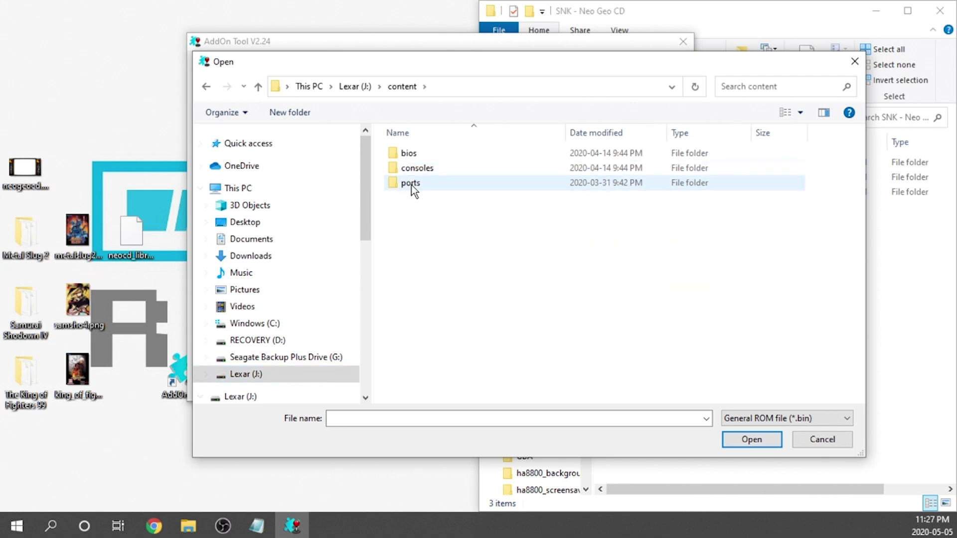
{"action": "double_click", "coordinate": [422, 168]}
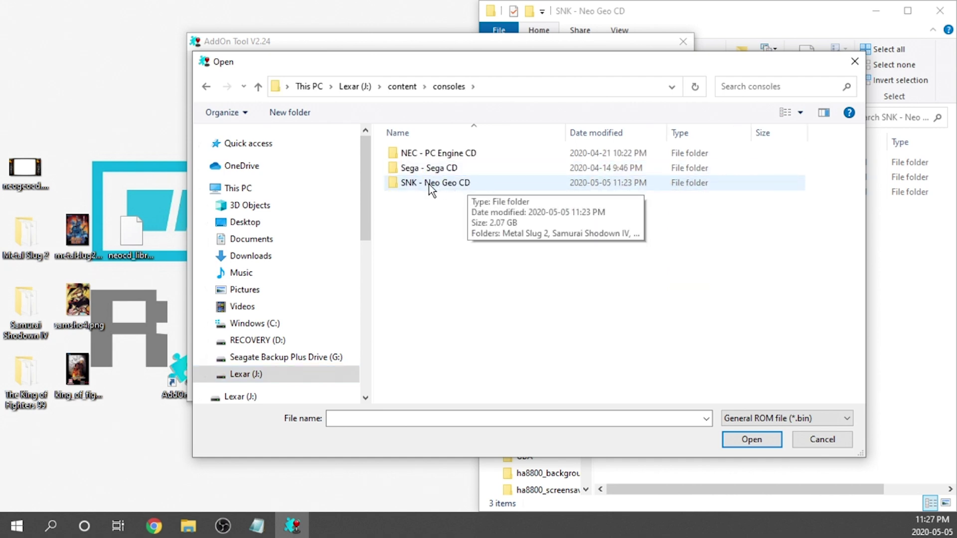
{"action": "double_click", "coordinate": [430, 184]}
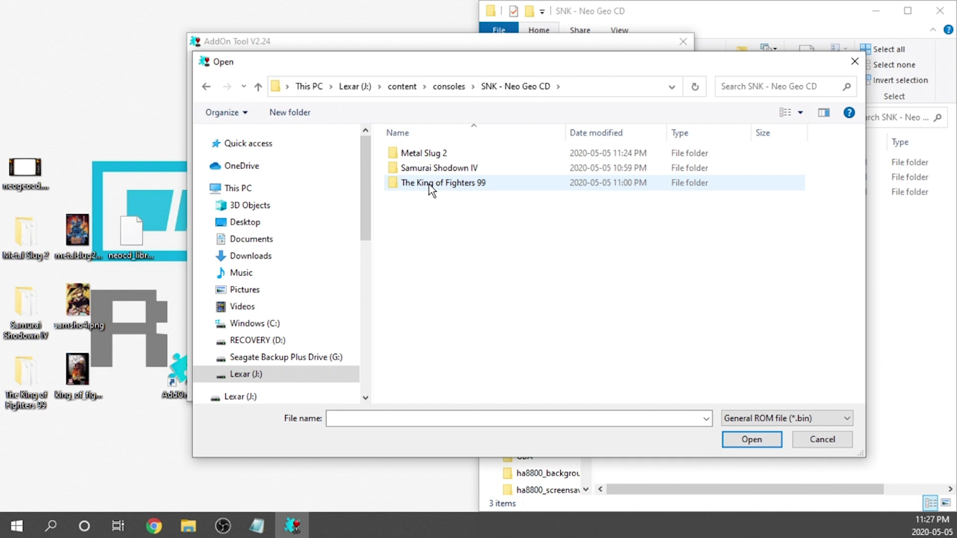
{"action": "double_click", "coordinate": [443, 154]}
{"action": "scroll", "coordinate": [476, 289], "scroll_direction": "down", "scroll_amount": 1}
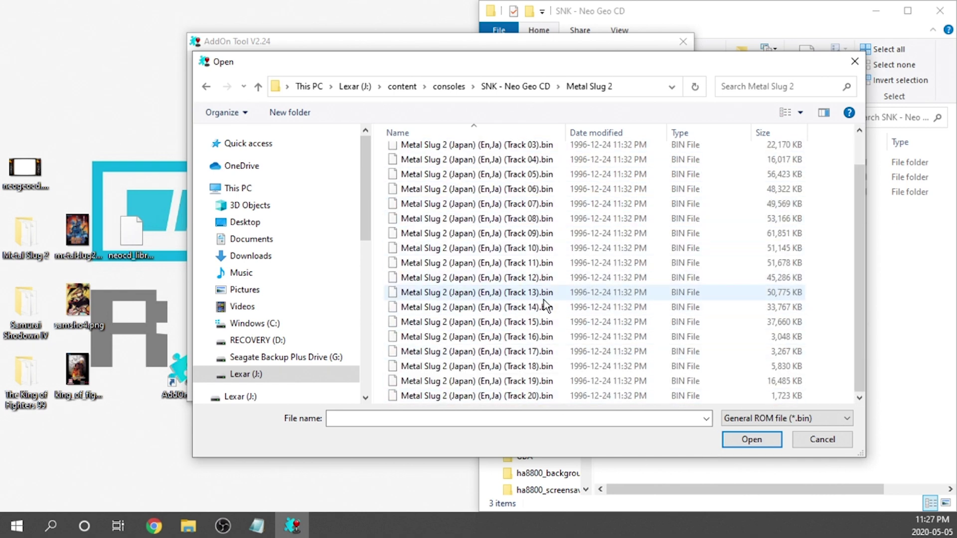
{"action": "left_click", "coordinate": [783, 420]}
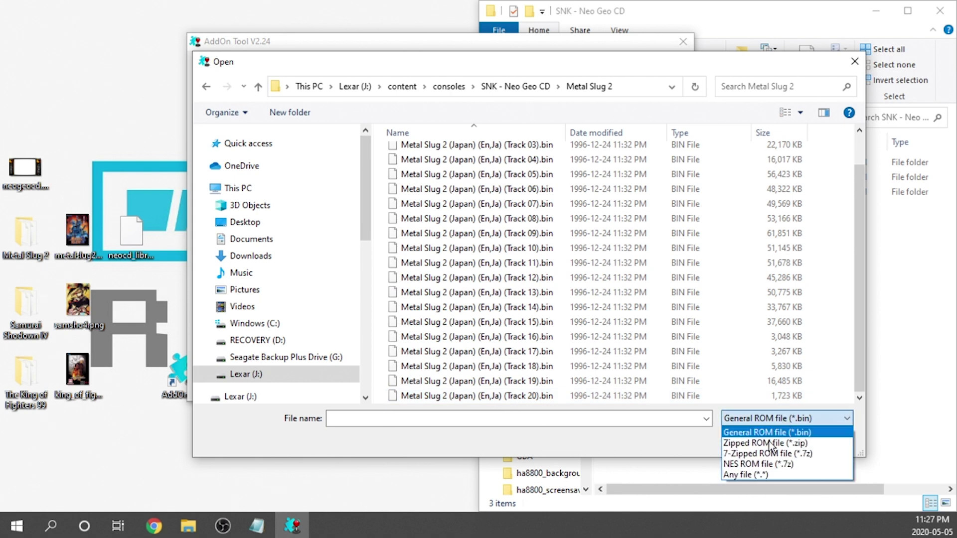
{"action": "left_click", "coordinate": [753, 470]}
{"action": "scroll", "coordinate": [626, 367], "scroll_direction": "down", "scroll_amount": 1}
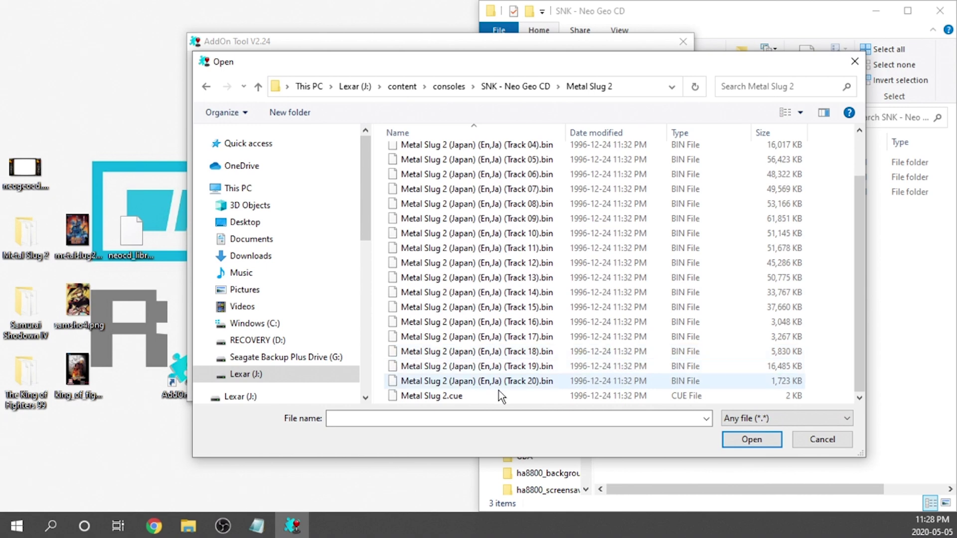
{"action": "double_click", "coordinate": [471, 396]}
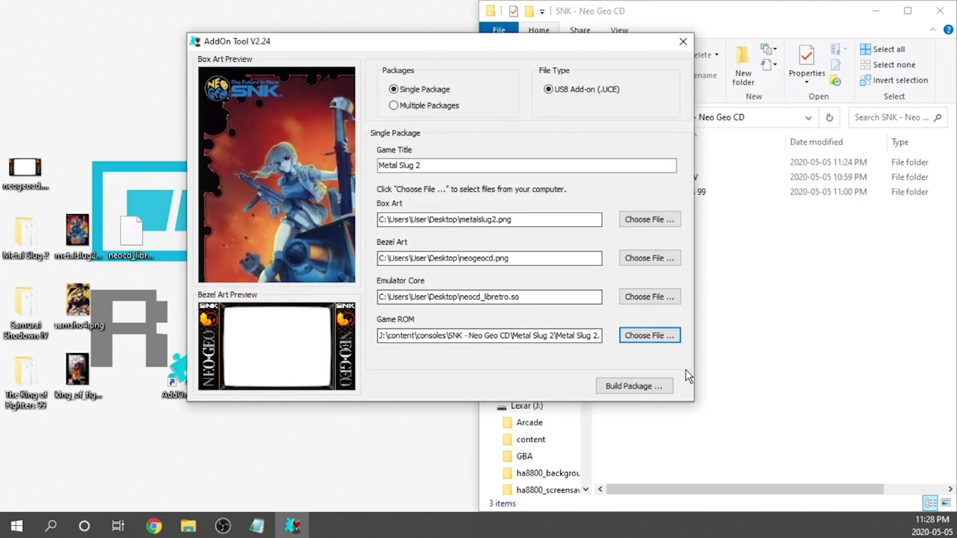
Build the package as AddOn_Metal Slug 2.UCE in a new folder named Neo Geo CD at the root of Lexar (J:).
{"action": "left_click", "coordinate": [648, 392]}
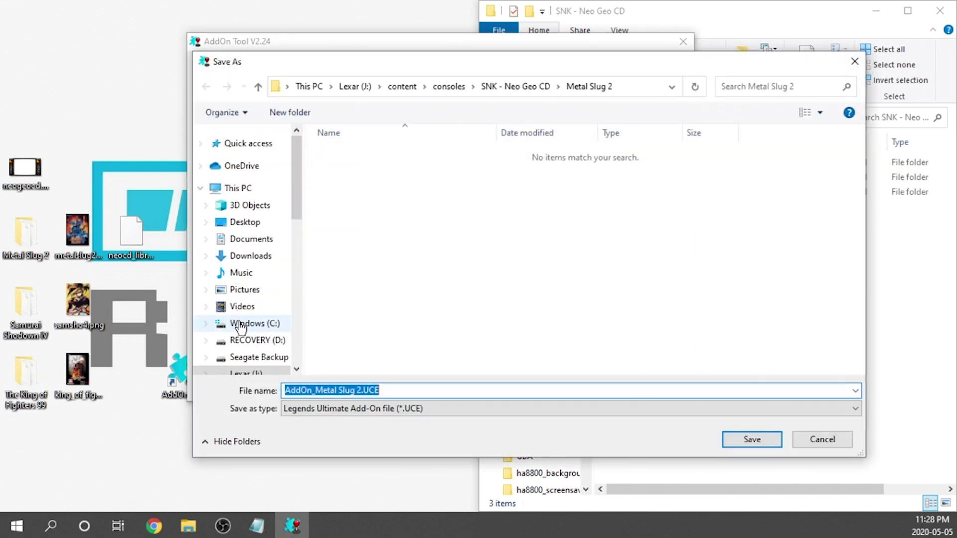
{"action": "scroll", "coordinate": [229, 325], "scroll_direction": "down", "scroll_amount": 2}
{"action": "left_click", "coordinate": [238, 271]}
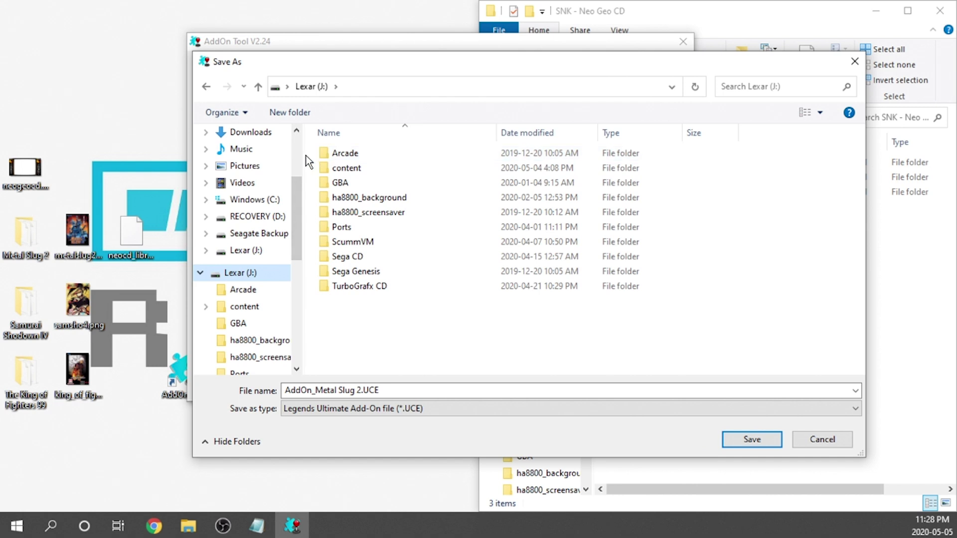
{"action": "left_click", "coordinate": [291, 113]}
{"action": "type", "text": "N"}
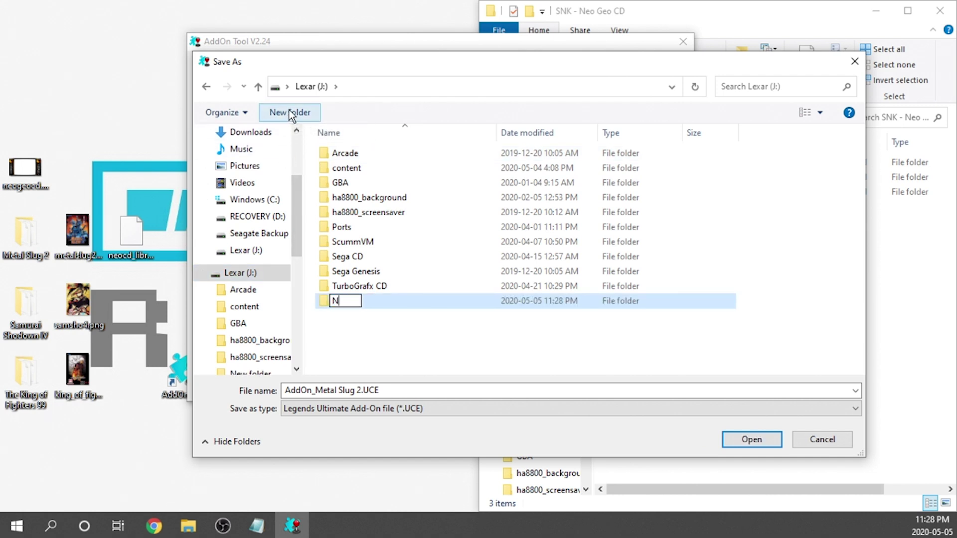
{"action": "type", "text": "eo Geo CD"}
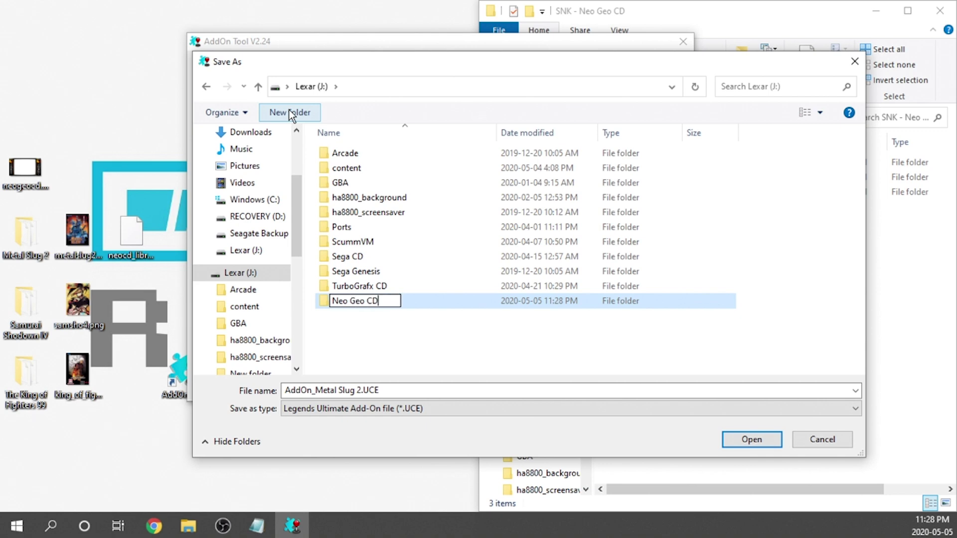
{"action": "key", "text": "Return"}
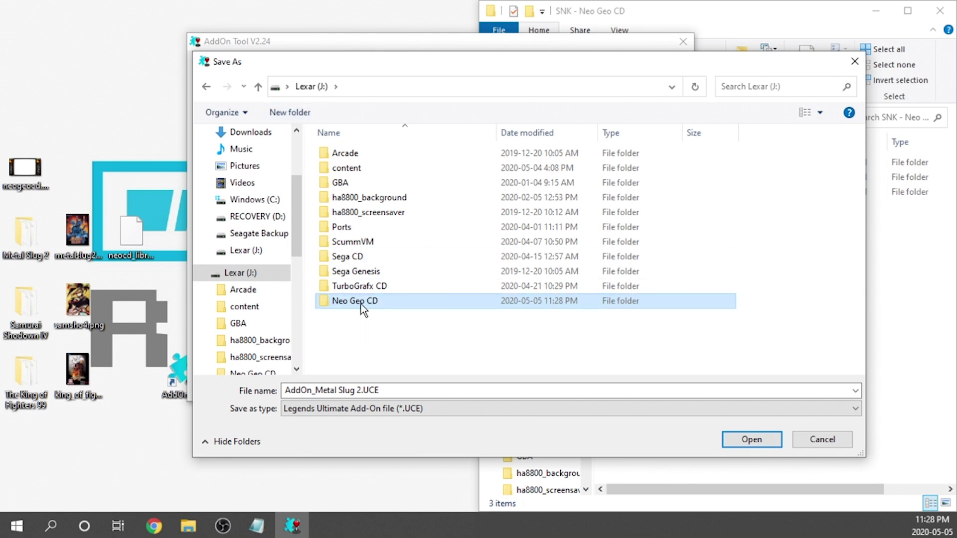
{"action": "double_click", "coordinate": [360, 304]}
{"action": "left_click", "coordinate": [751, 438]}
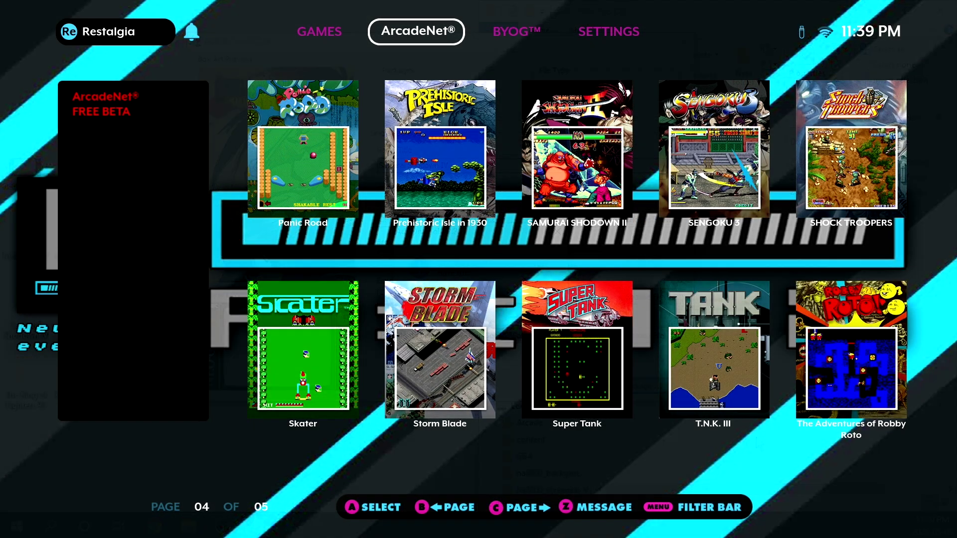
Switch to the Legends Ultimate arcade interface and open the Neo Geo CD folder of the BYOG Add On content.
{"action": "key", "text": "Right"}
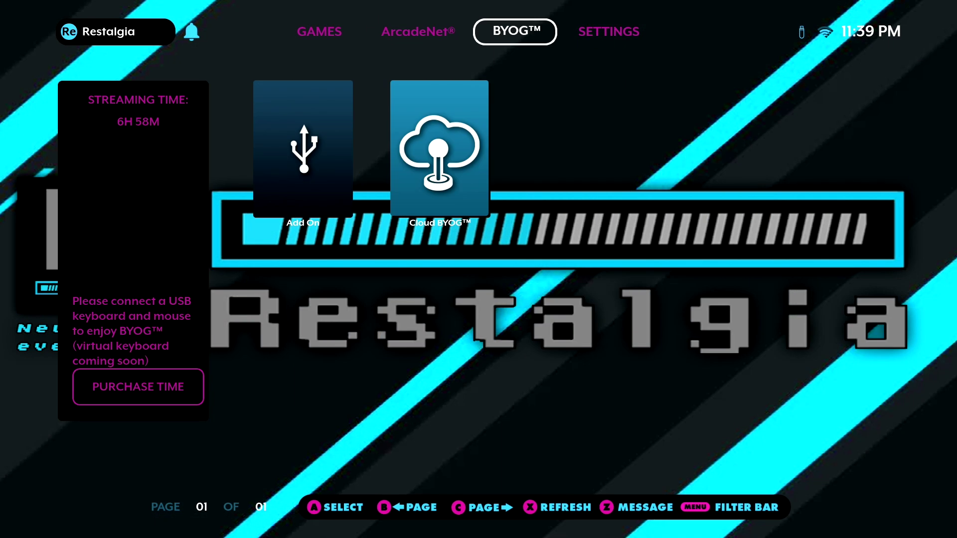
{"action": "key", "text": "Down"}
{"action": "key", "text": "Right"}
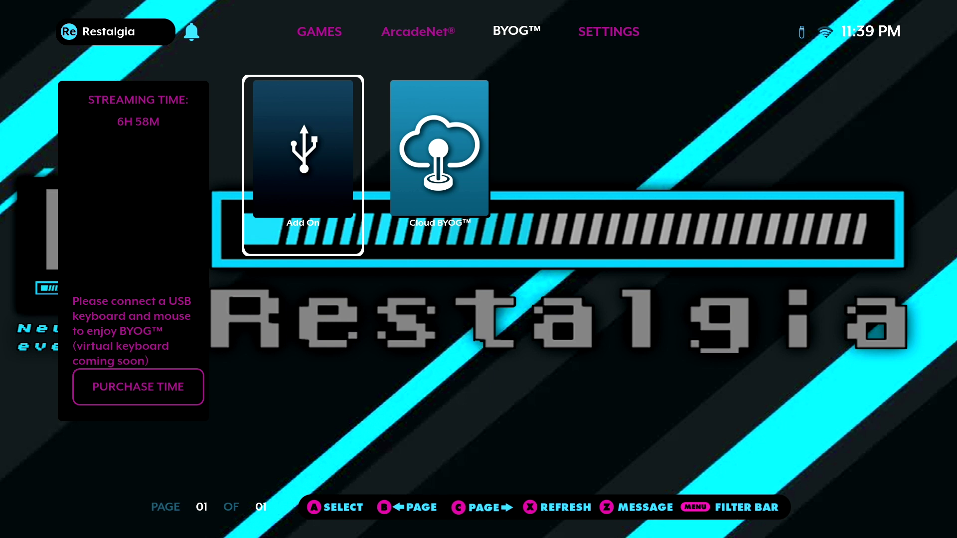
{"action": "key", "text": "Menu"}
{"action": "key", "text": "Down"}
{"action": "key", "text": "Down"}
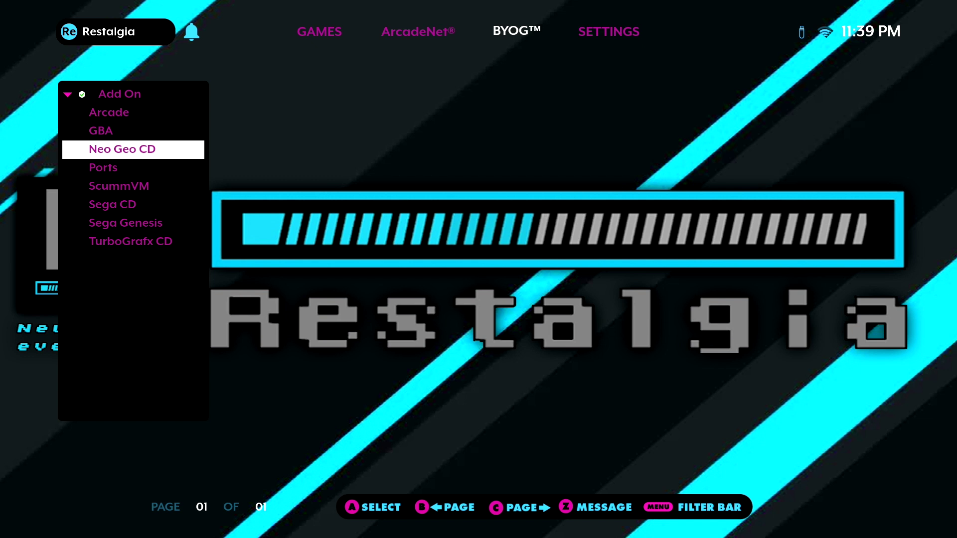
{"action": "key", "text": "Return"}
Look through the Neo Geo CD games up to The King of Fighters 99 and return the selection to Metal Slug 2.
{"action": "key", "text": "Right"}
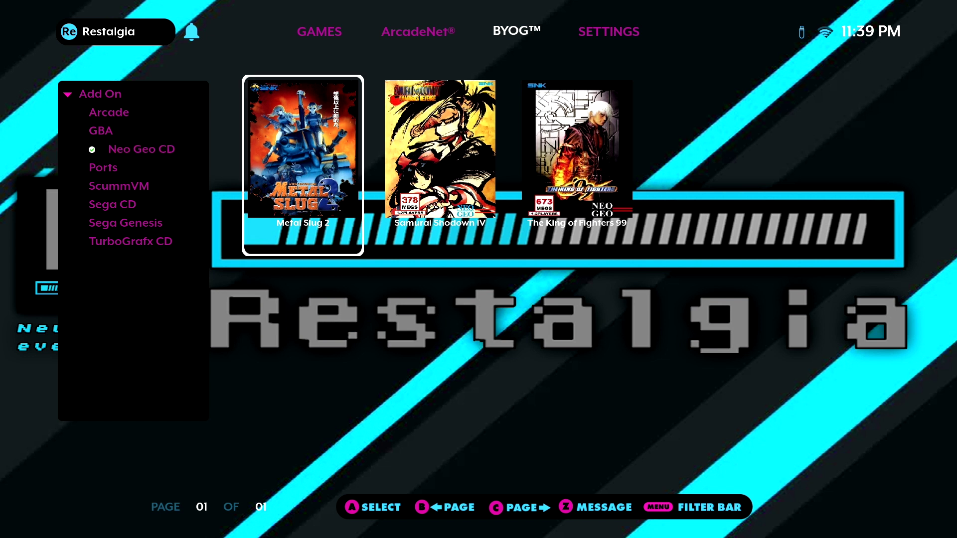
{"action": "key", "text": "Right"}
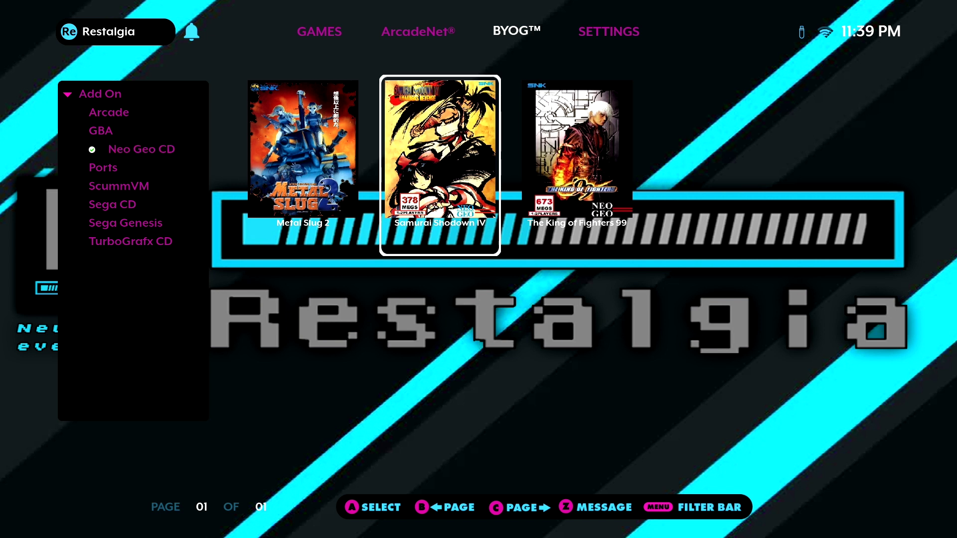
{"action": "key", "text": "Right"}
{"action": "key", "text": "Left"}
{"action": "key", "text": "Left"}
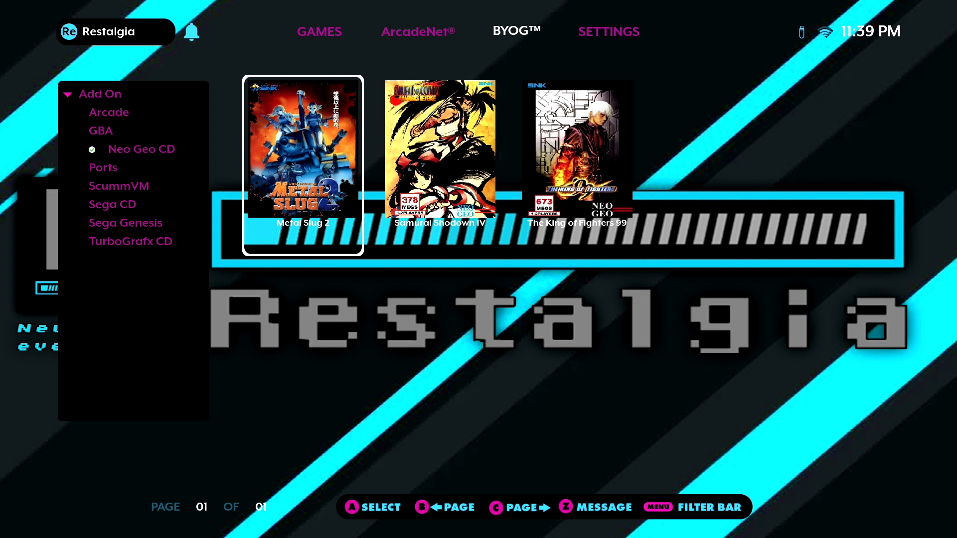